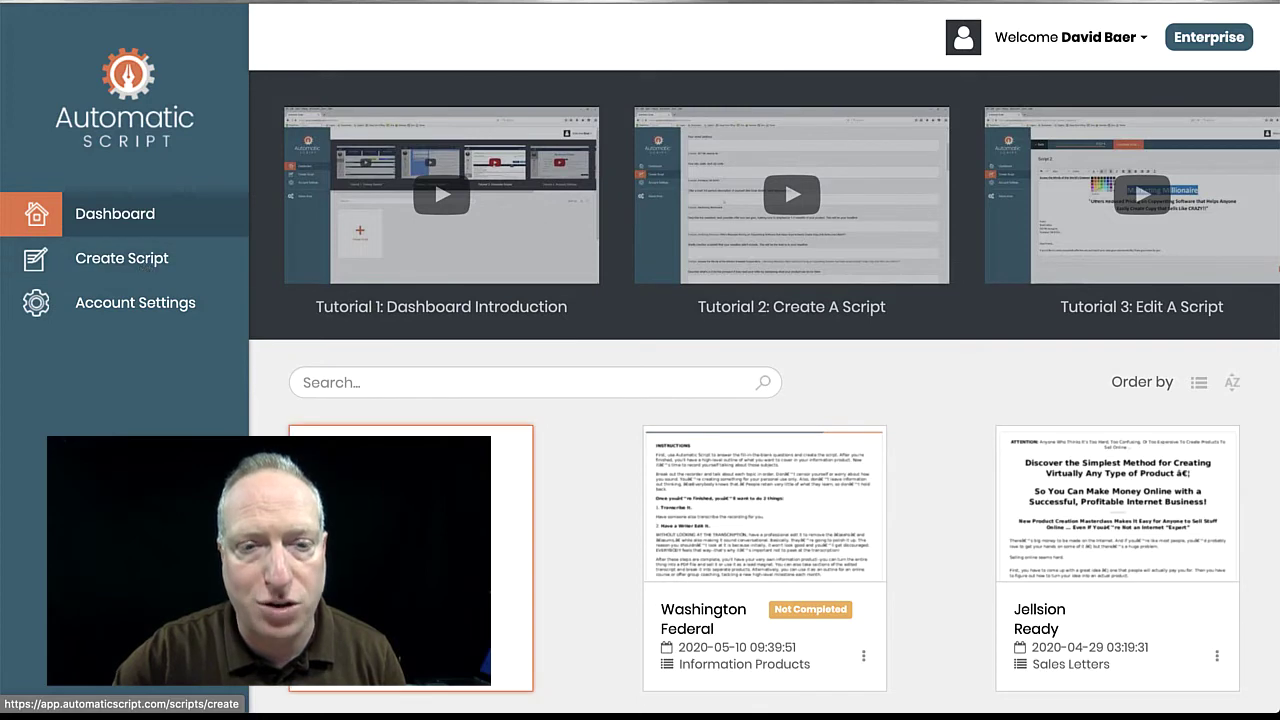
# - Create a new script named "Test Script" and advance to the script type selection
pyautogui.click(411, 557)
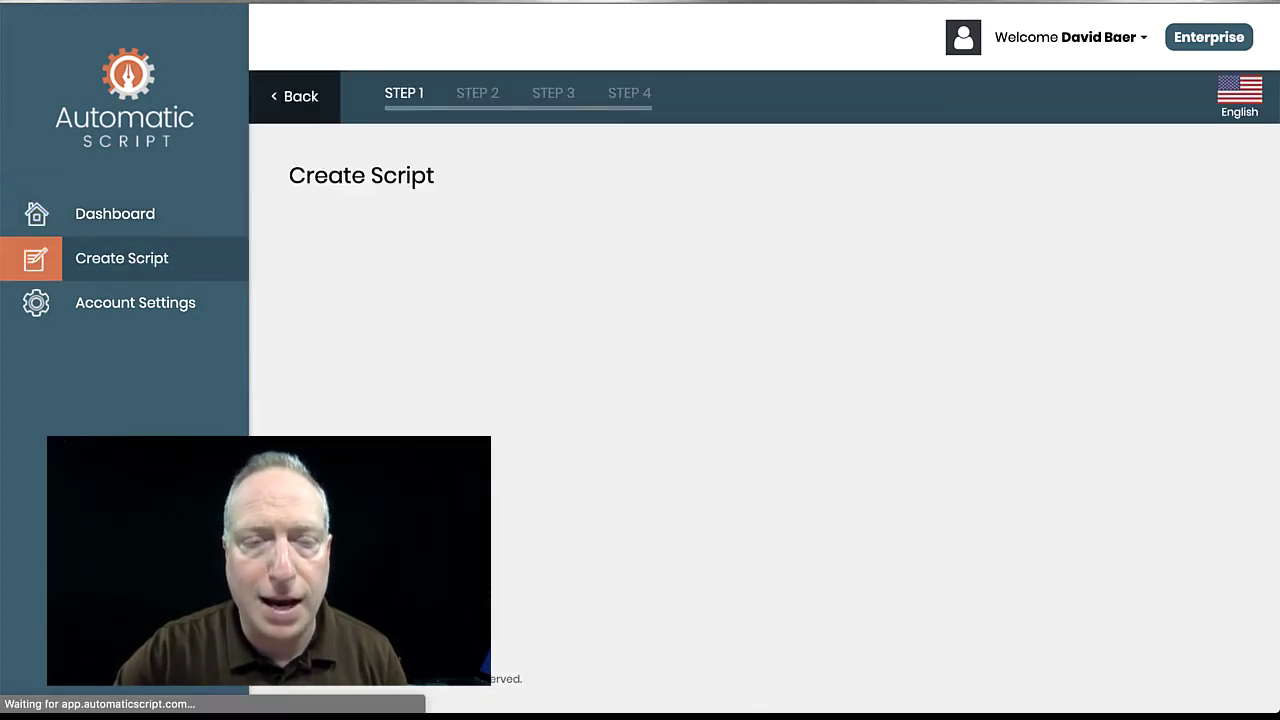
pyautogui.click(354, 264)
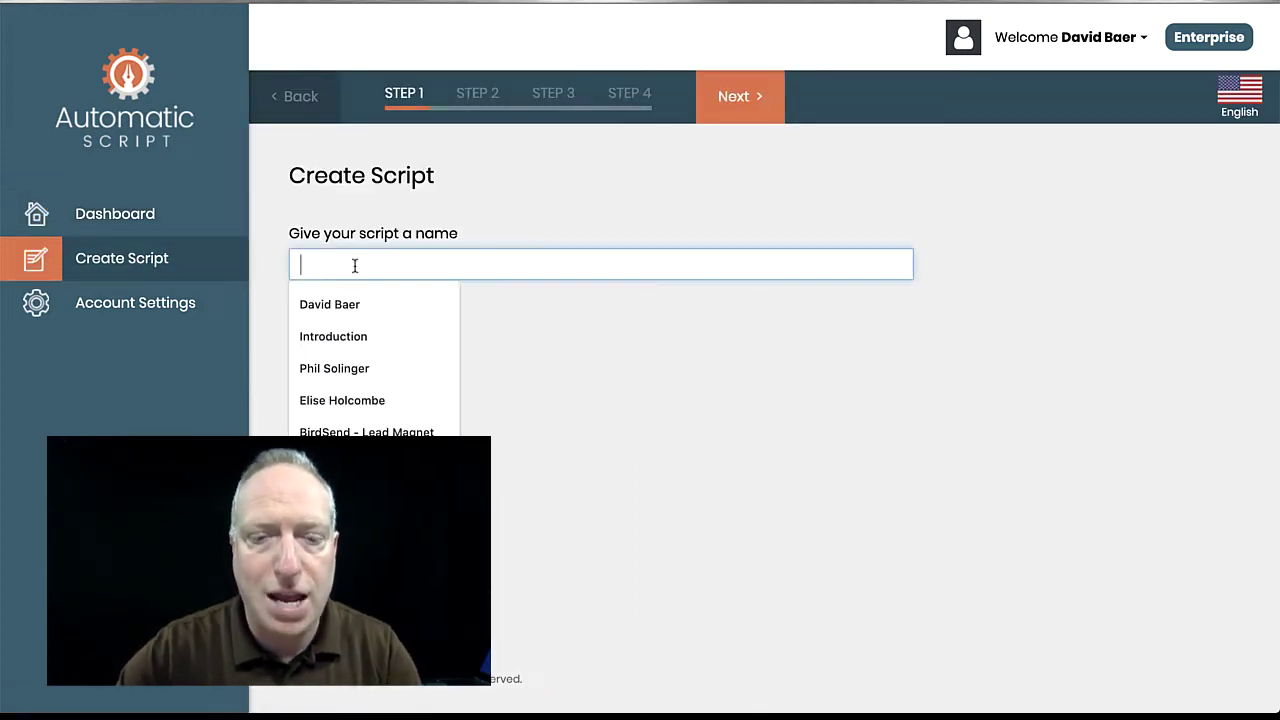
pyautogui.write('Test')
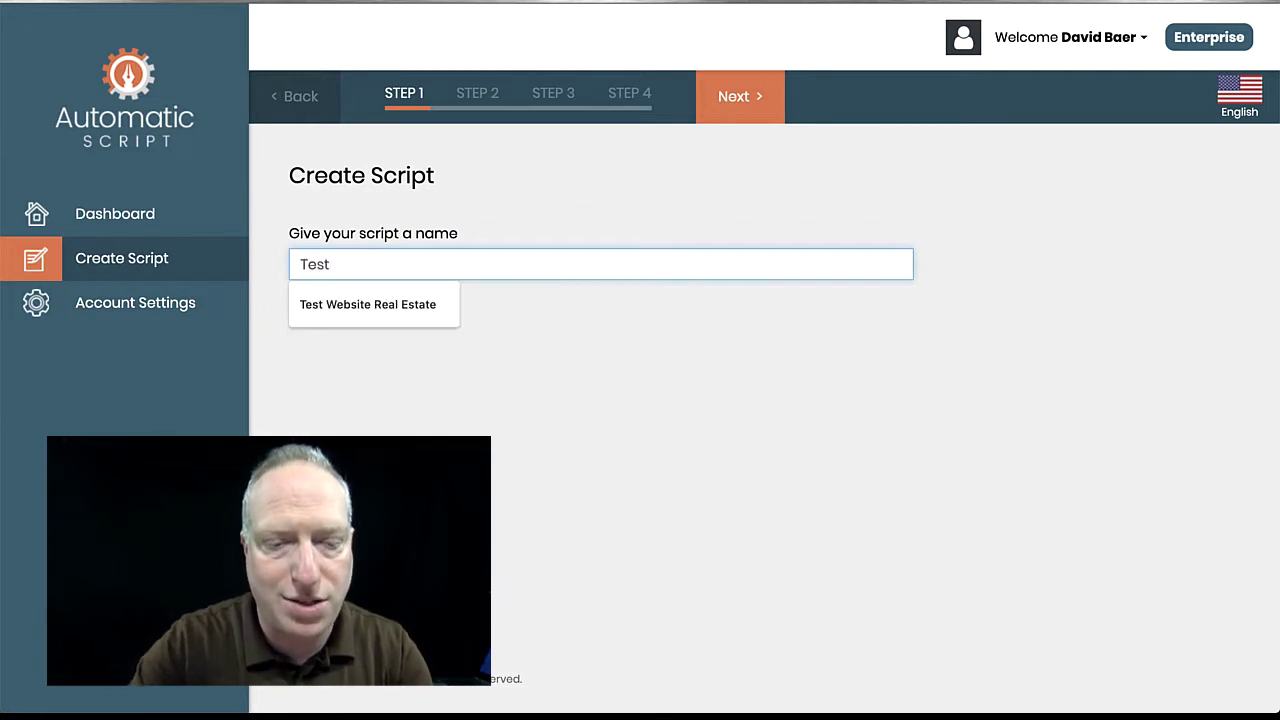
pyautogui.write(' Script')
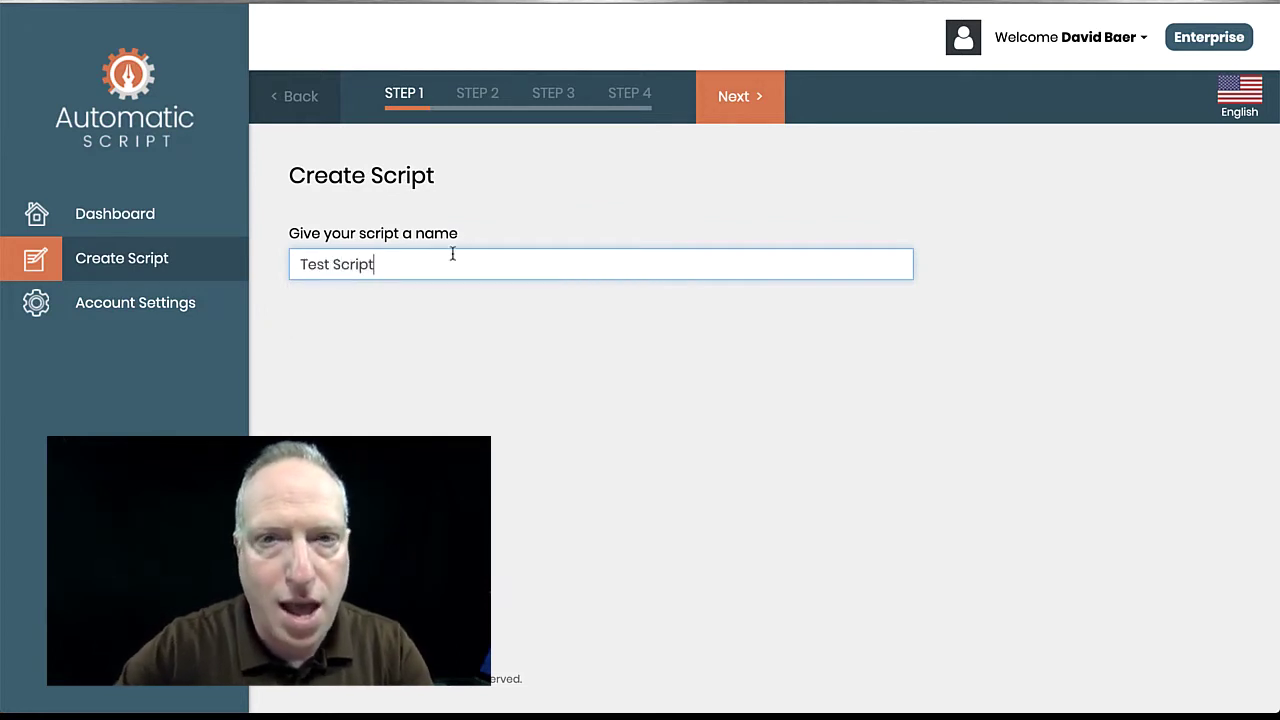
pyautogui.click(719, 120)
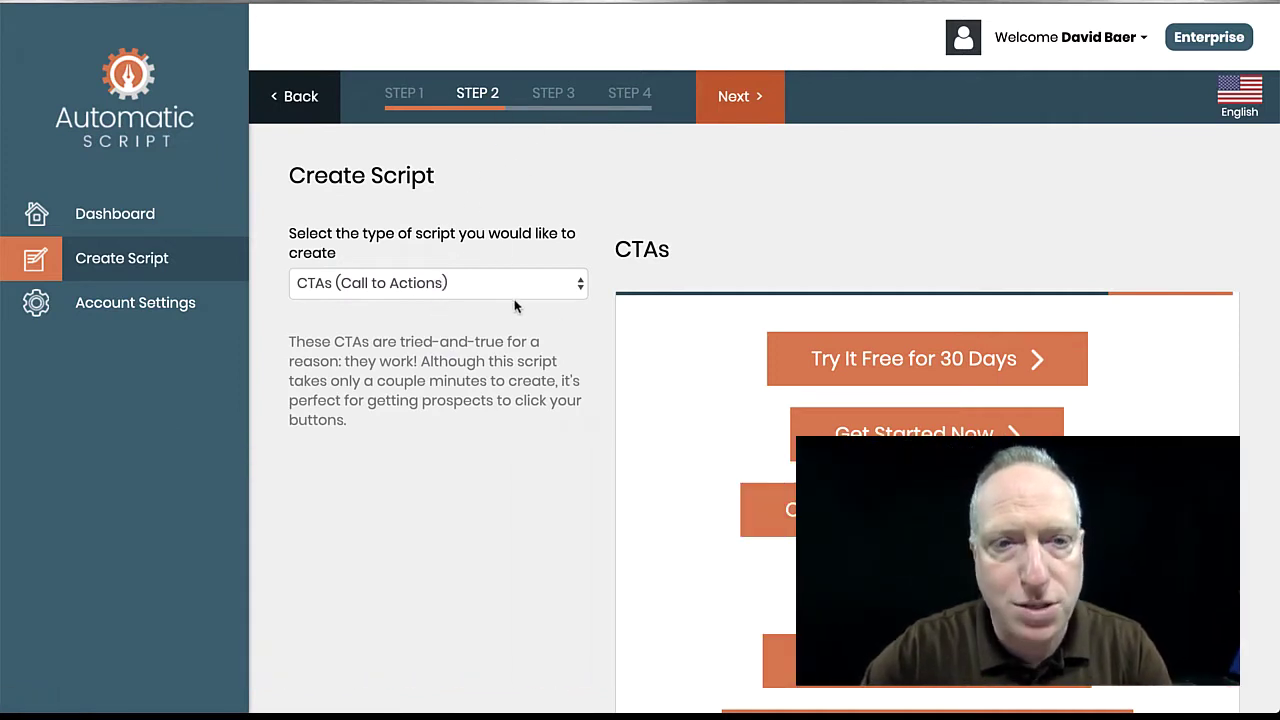
# - Set the script type to Email - Sequences and browse its available base script models
pyautogui.click(514, 290)
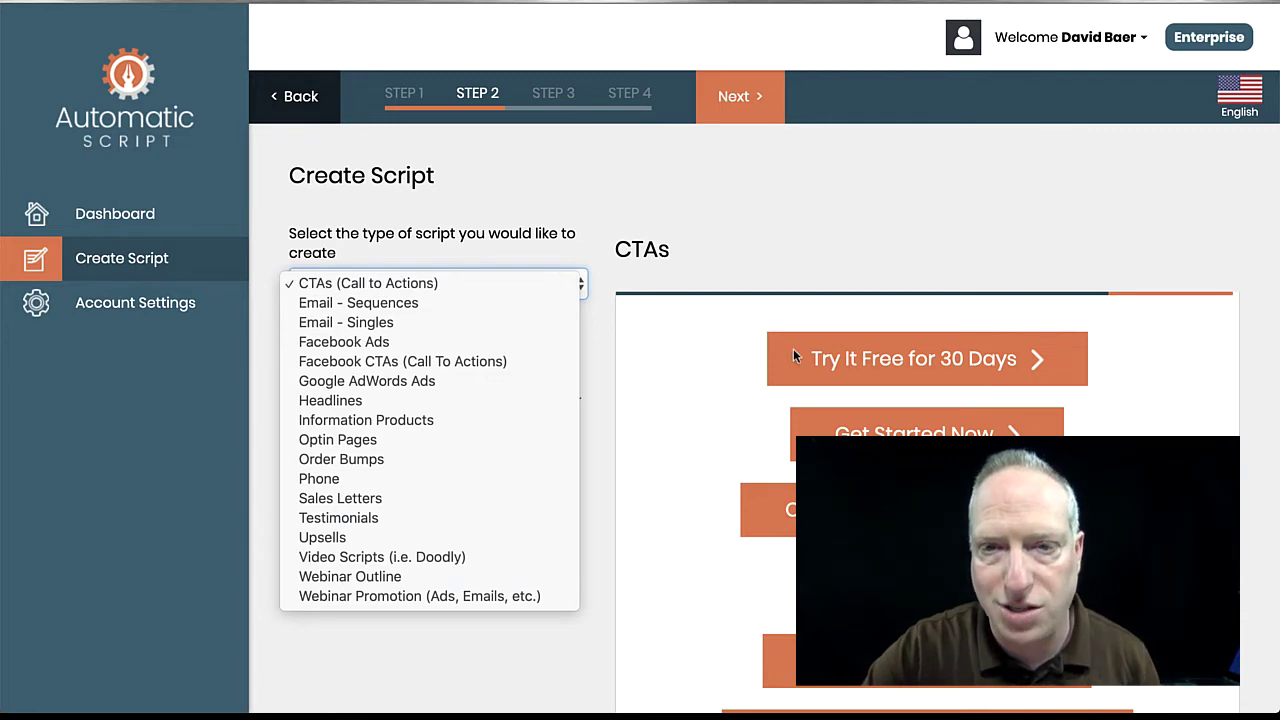
pyautogui.click(476, 304)
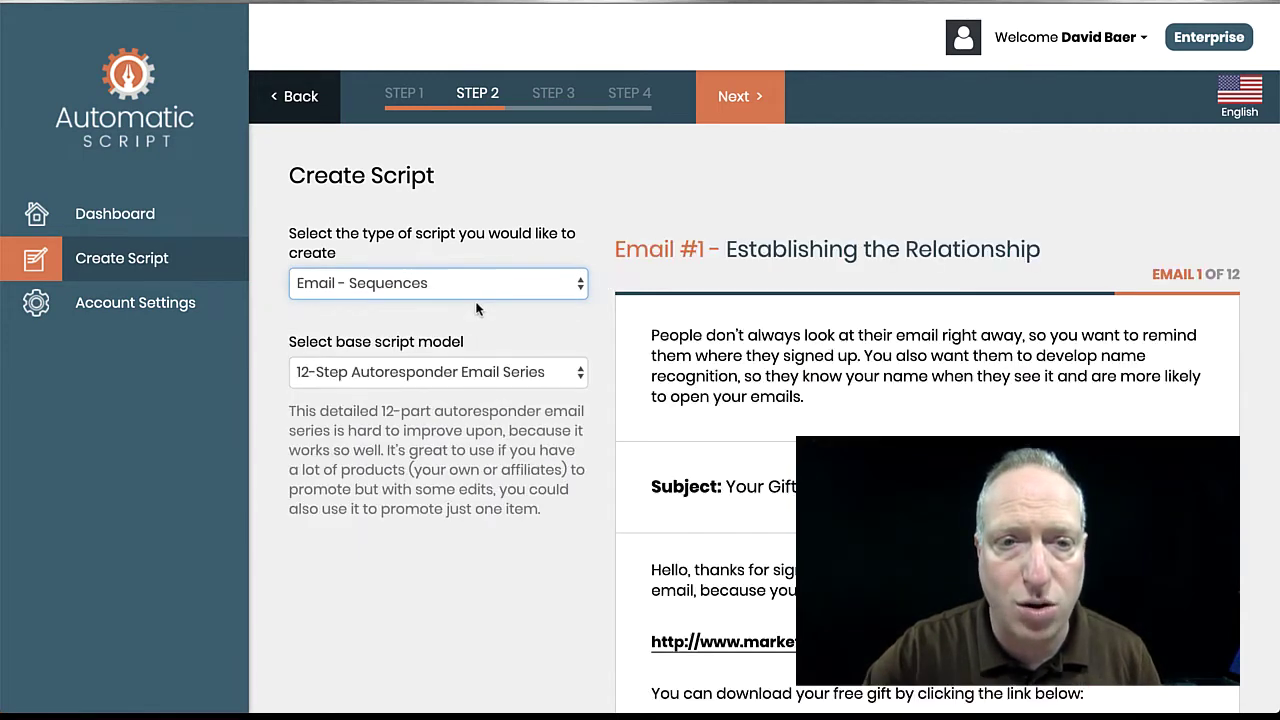
pyautogui.click(418, 370)
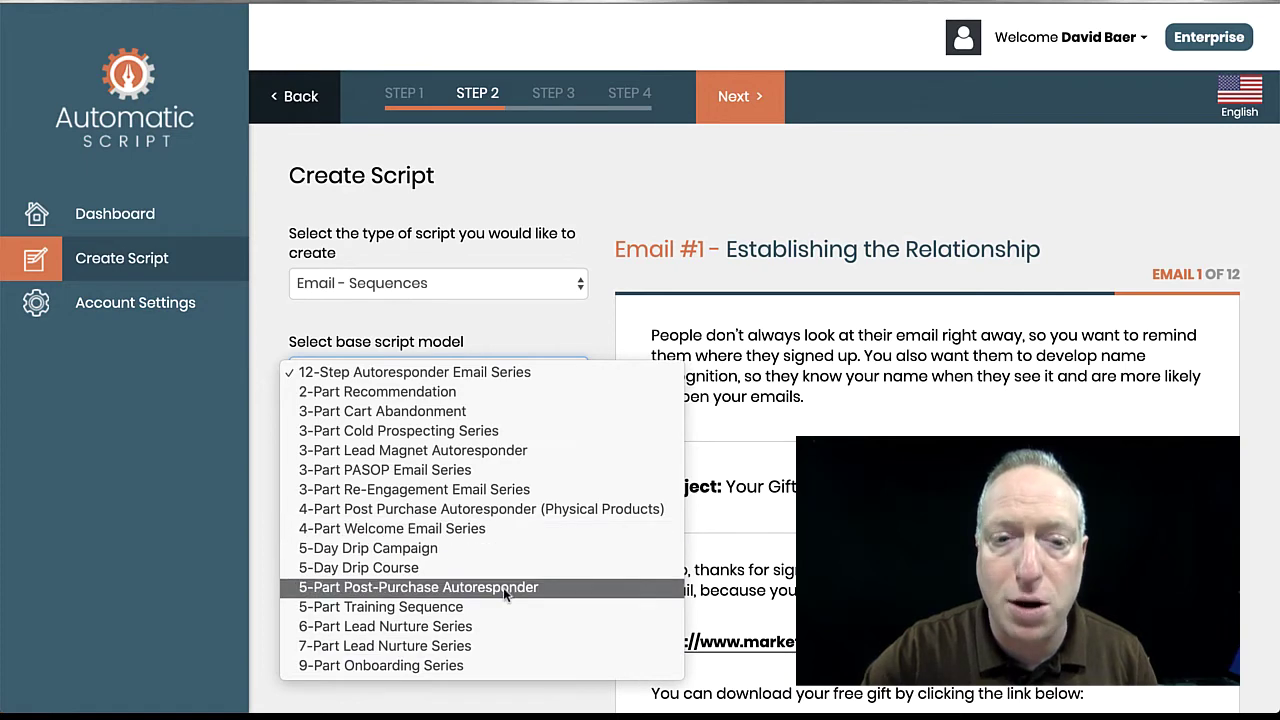
pyautogui.click(463, 283)
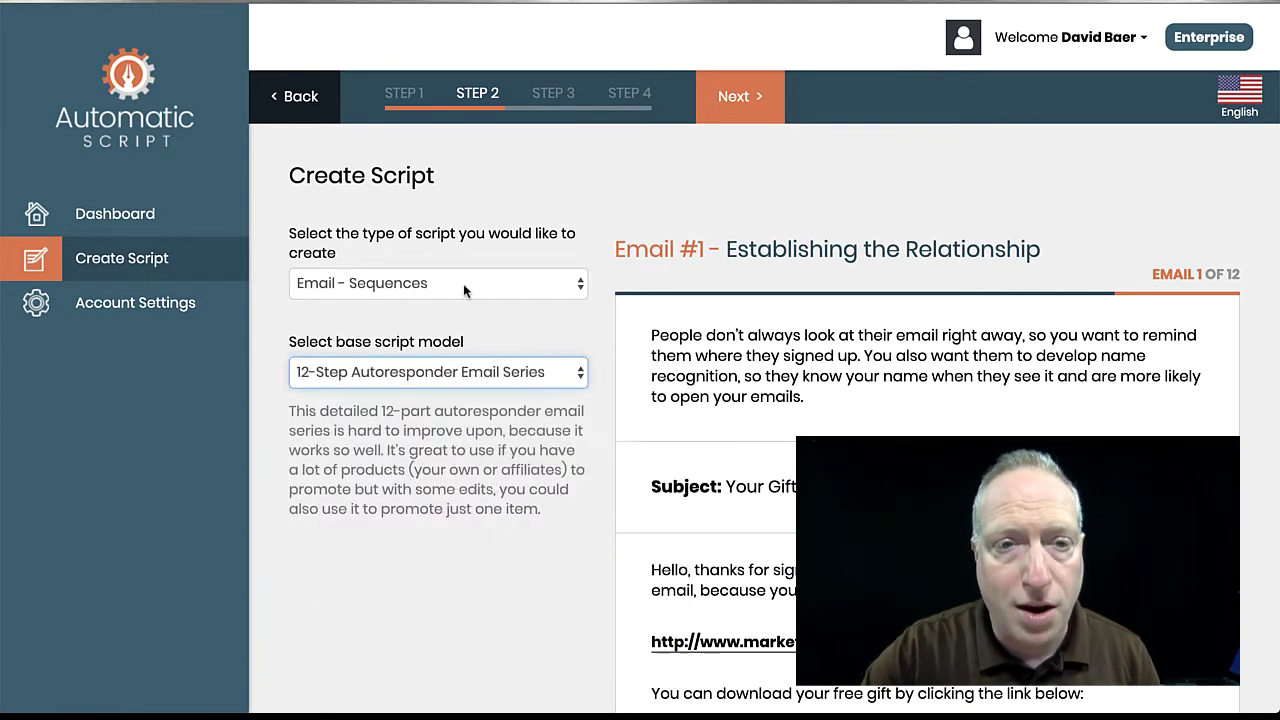
# - Switch the script type to Email - Singles and look through its base script models
pyautogui.click(463, 283)
pyautogui.click(464, 302)
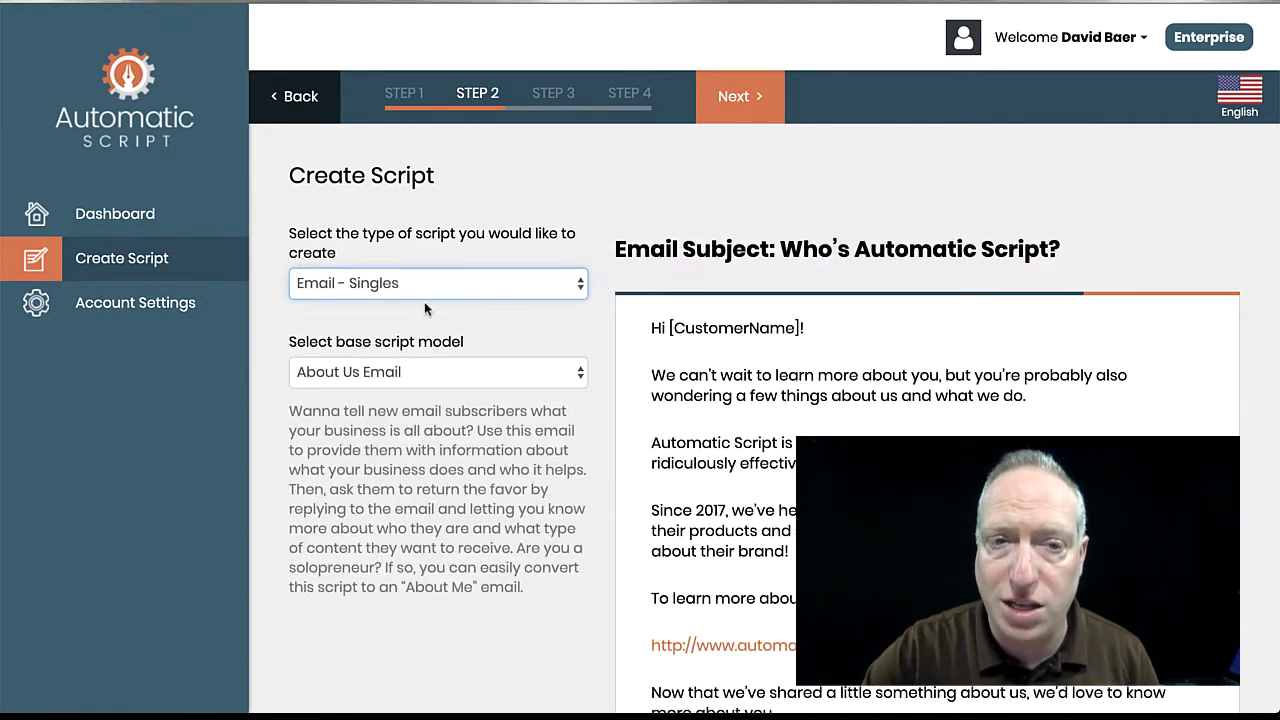
pyautogui.click(436, 384)
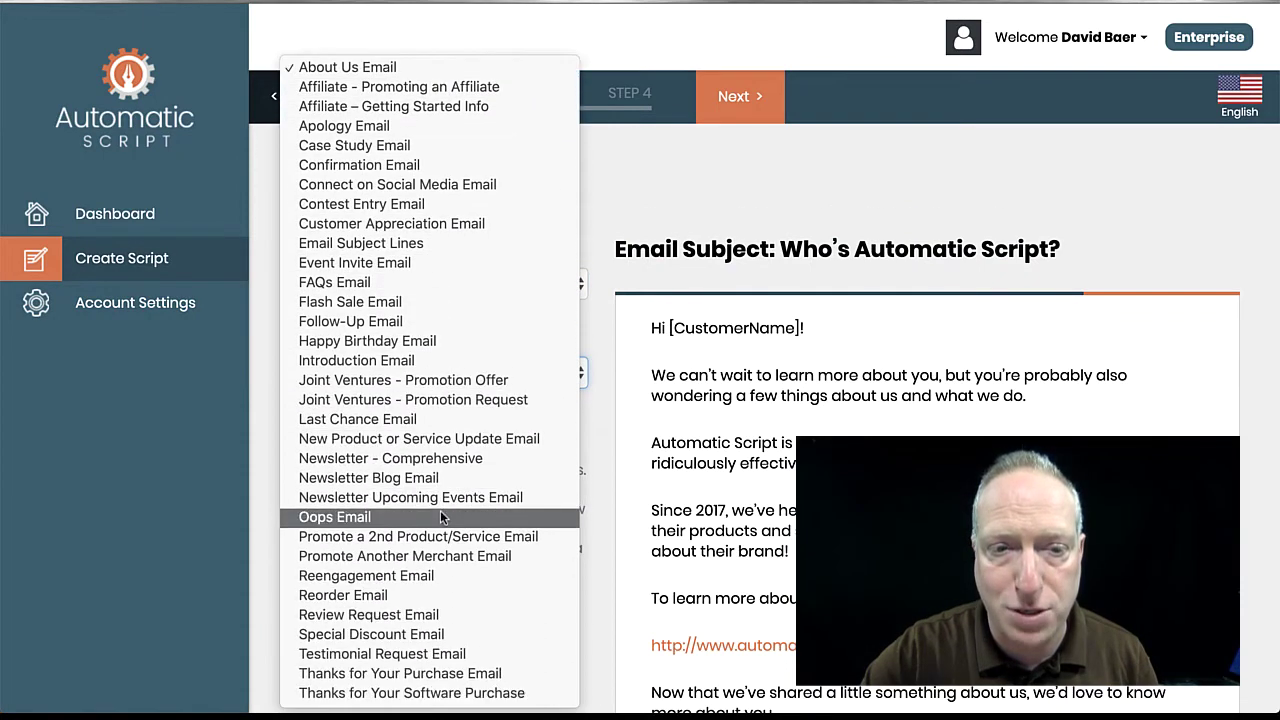
pyautogui.click(597, 170)
# - Change the script type to Facebook Ads and view its base script models
pyautogui.click(486, 282)
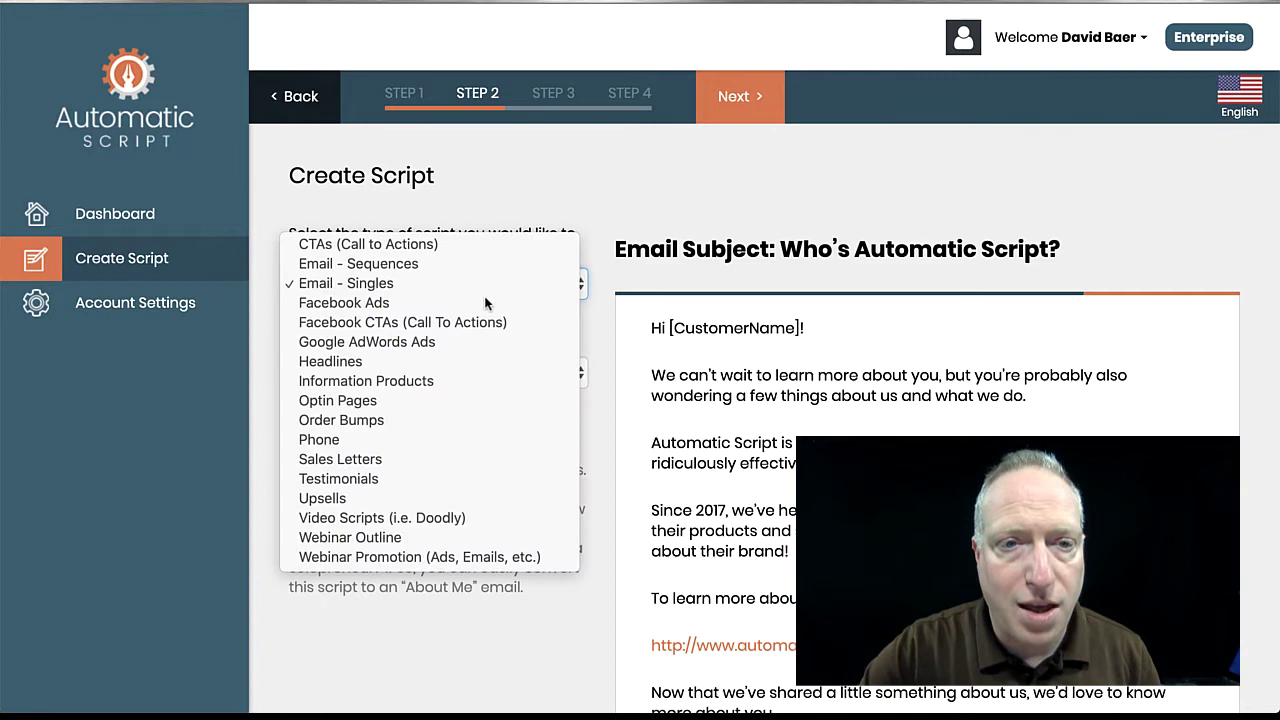
pyautogui.click(486, 301)
pyautogui.click(480, 375)
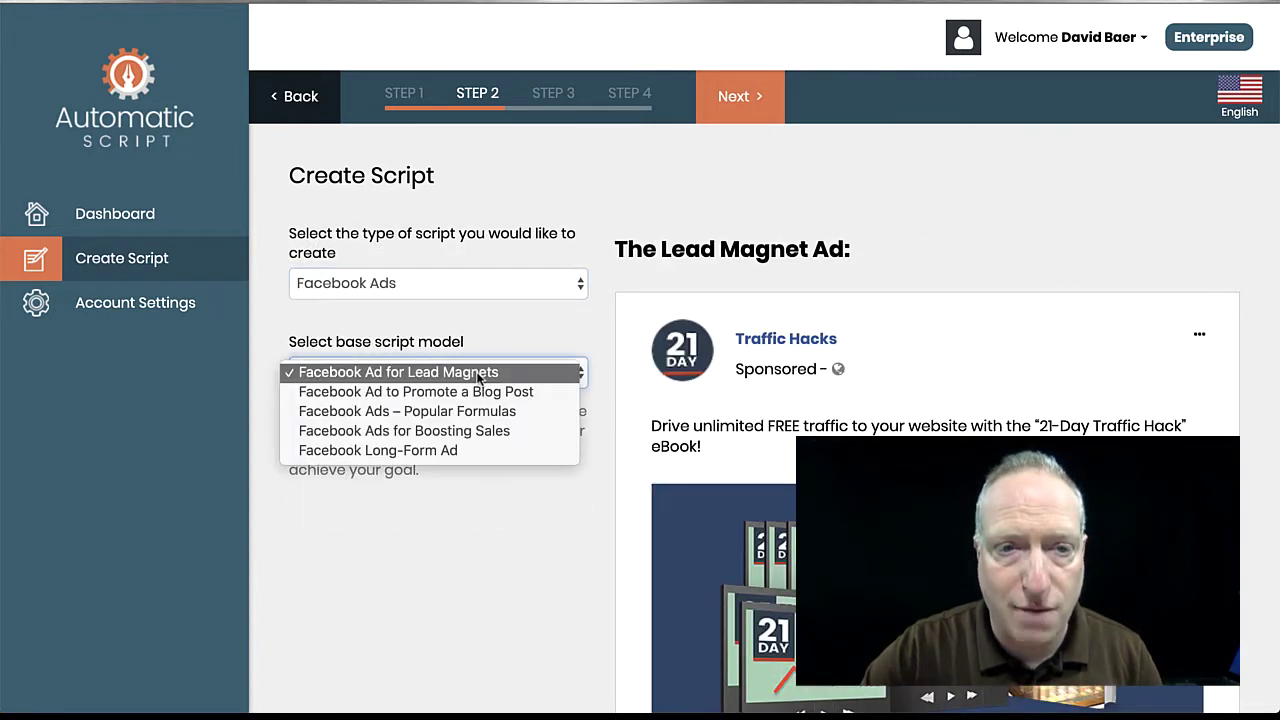
# - Change the script type to Google AdWords Ads and review its base script models and sample ads
pyautogui.click(481, 283)
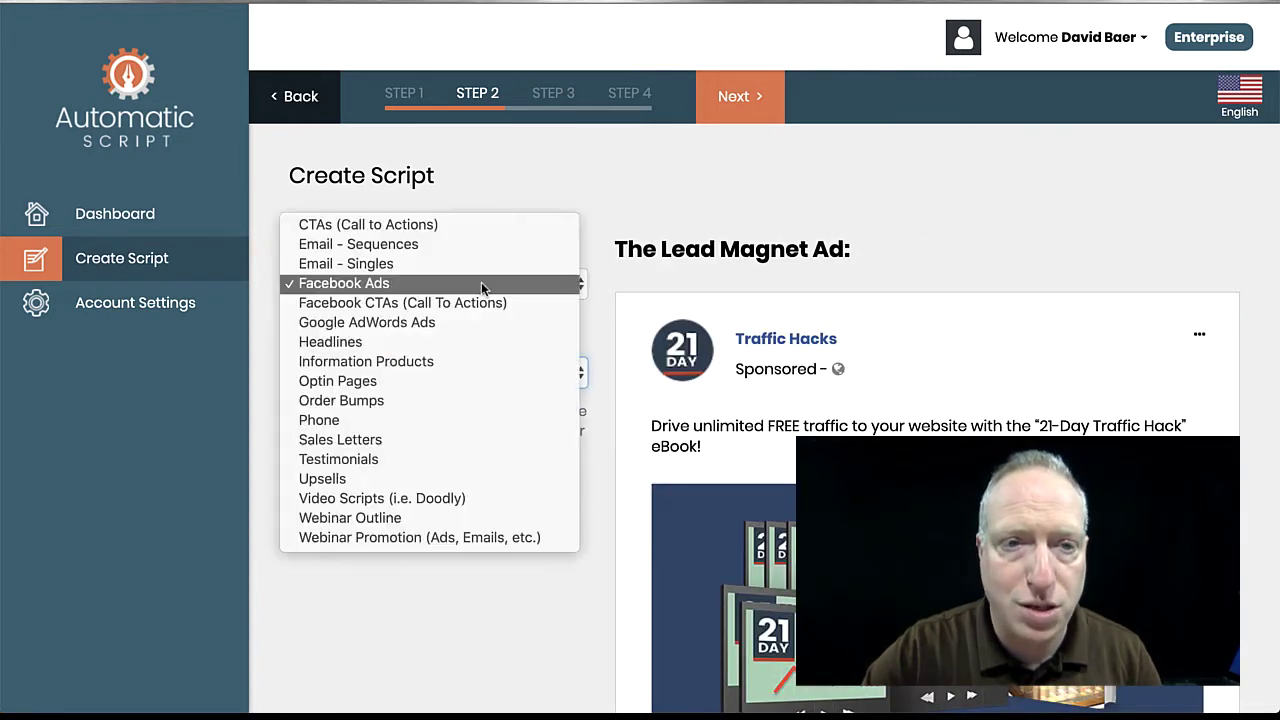
pyautogui.click(491, 323)
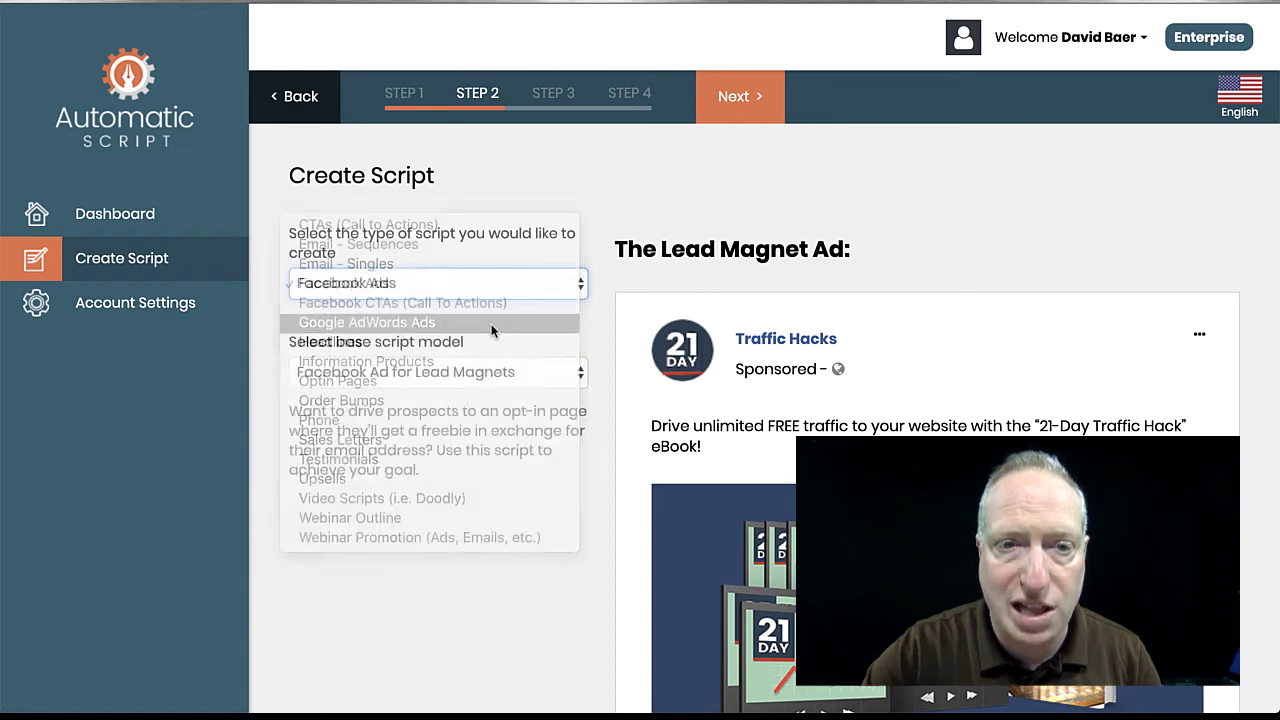
pyautogui.click(486, 372)
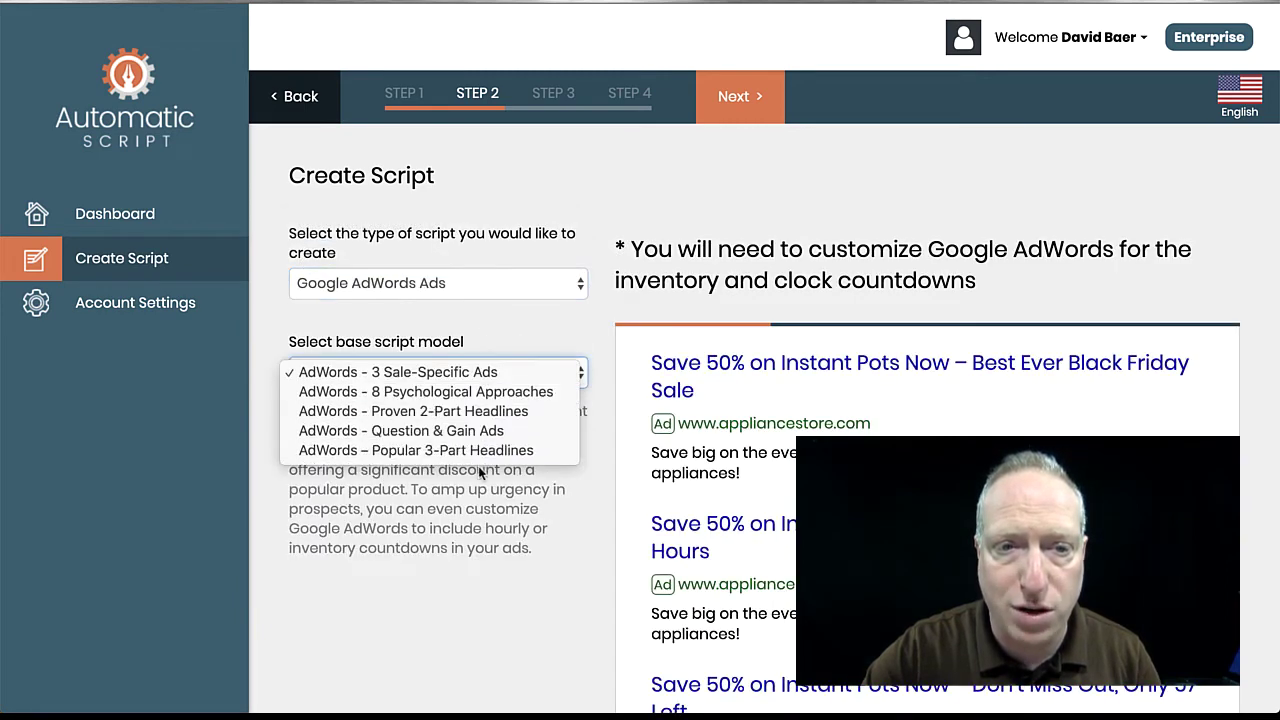
pyautogui.click(457, 286)
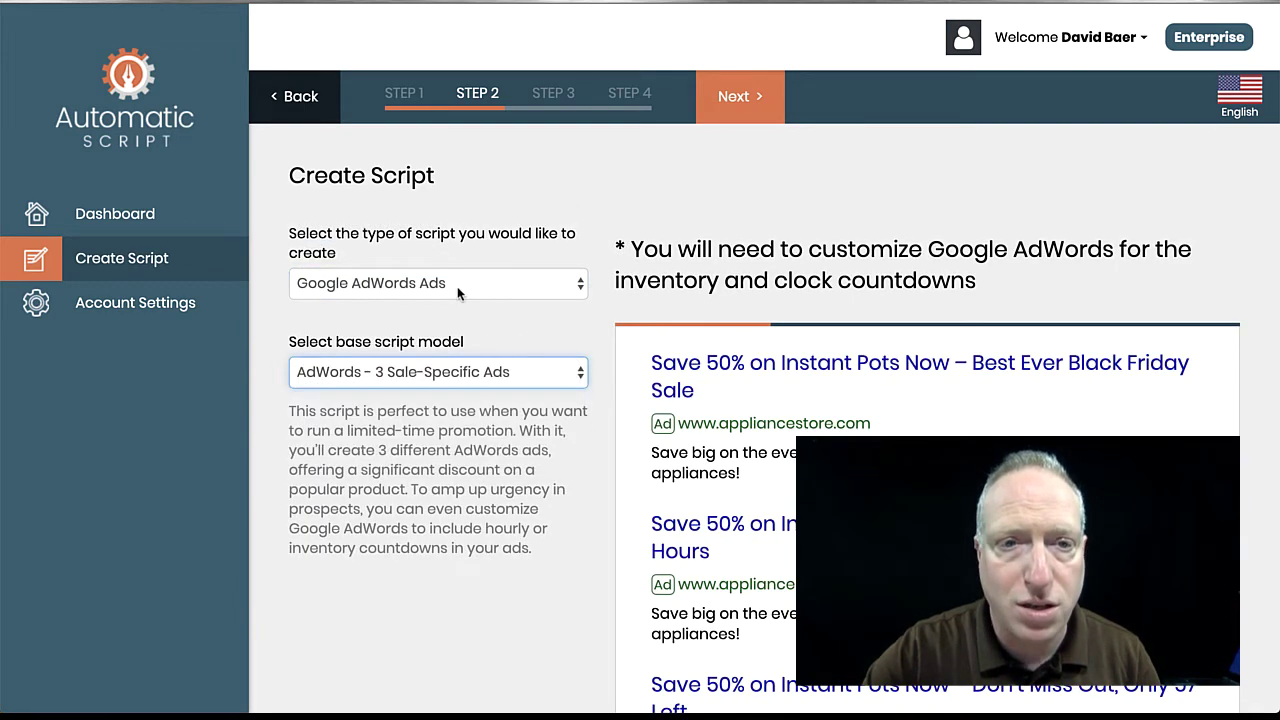
pyautogui.scroll(-3, 705, 417)
pyautogui.scroll(3, 709, 420)
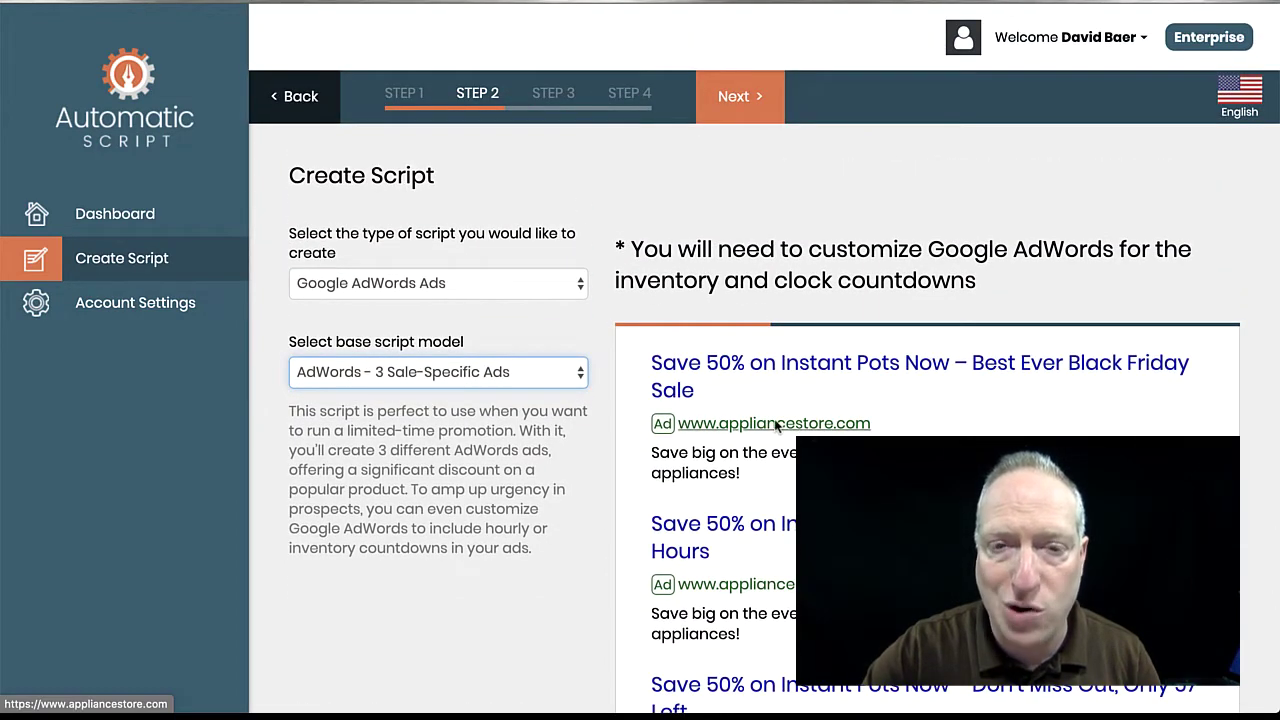
# - Set the script type to Headlines with the Popular Headline Formulas model and read through the sample headlines
pyautogui.click(463, 283)
pyautogui.click(462, 302)
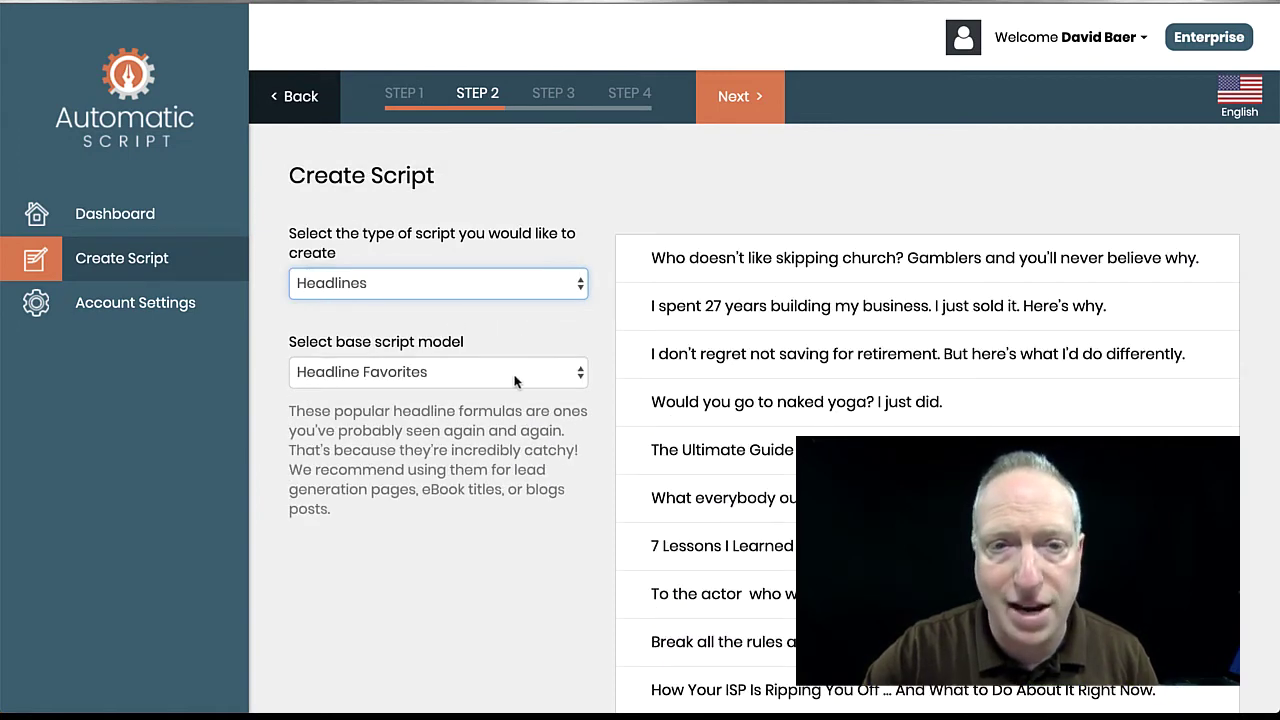
pyautogui.click(516, 378)
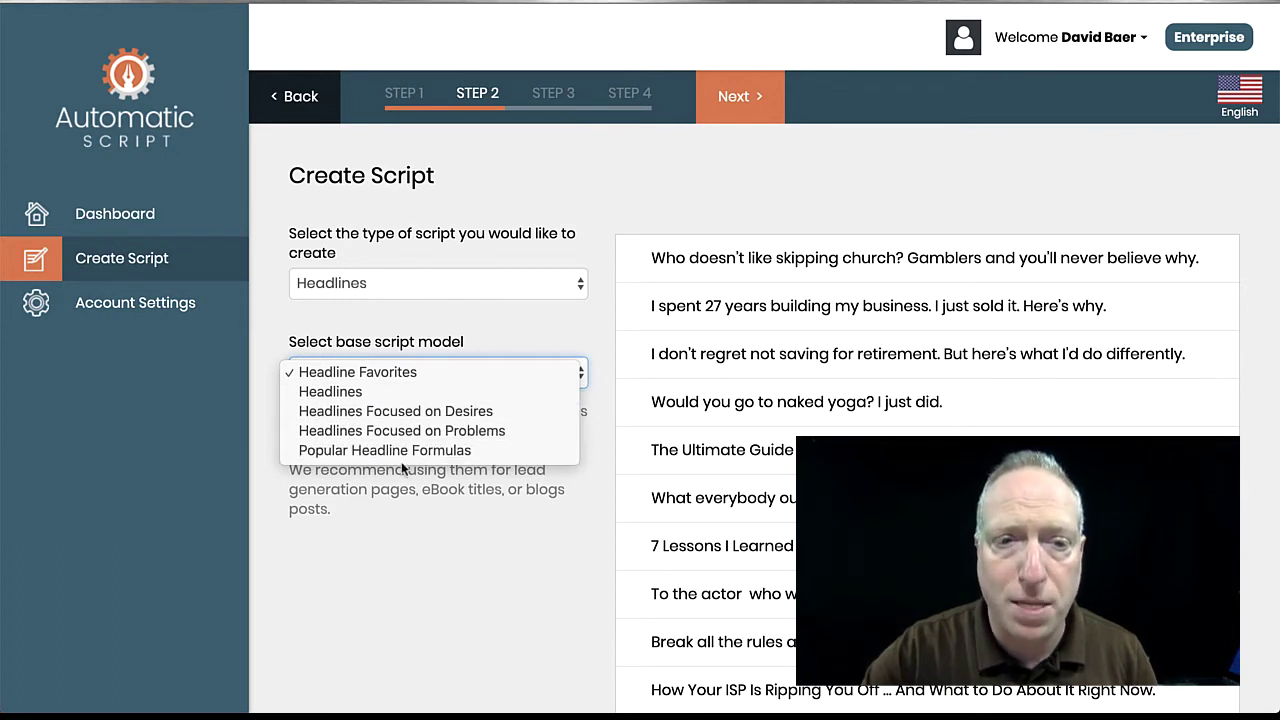
pyautogui.click(343, 456)
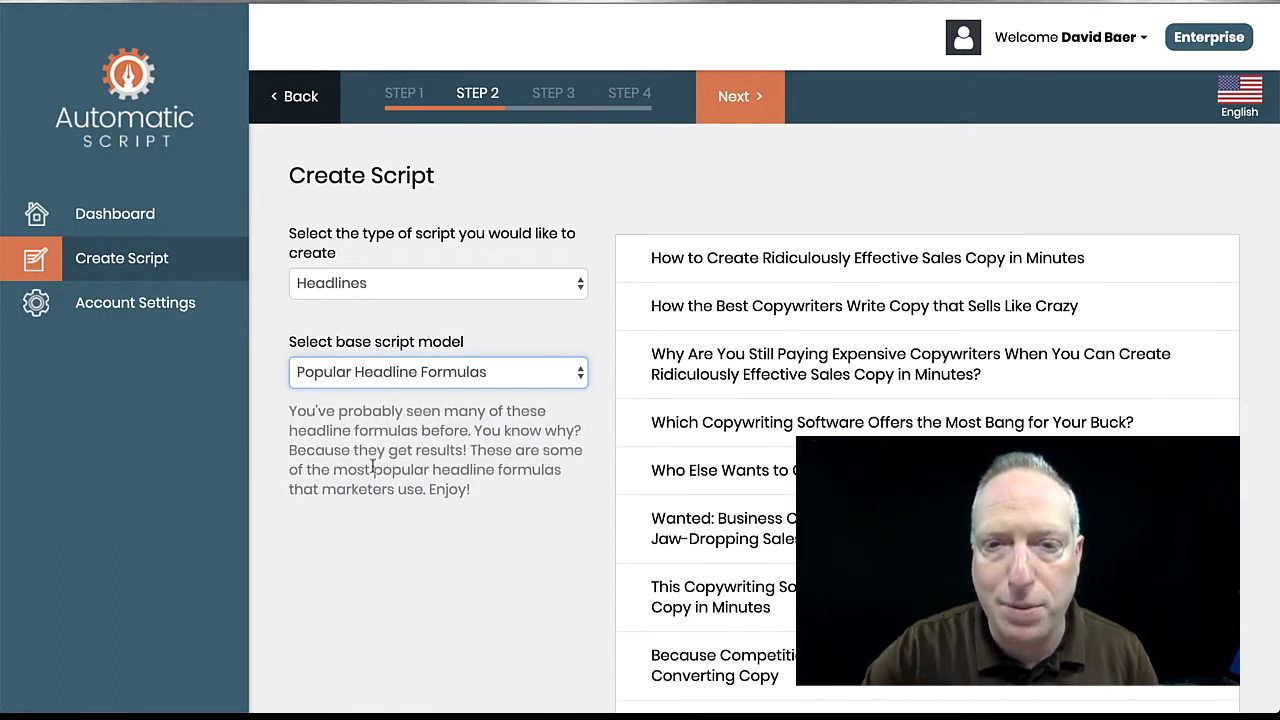
pyautogui.scroll(-5, 689, 414)
pyautogui.scroll(-10, 689, 414)
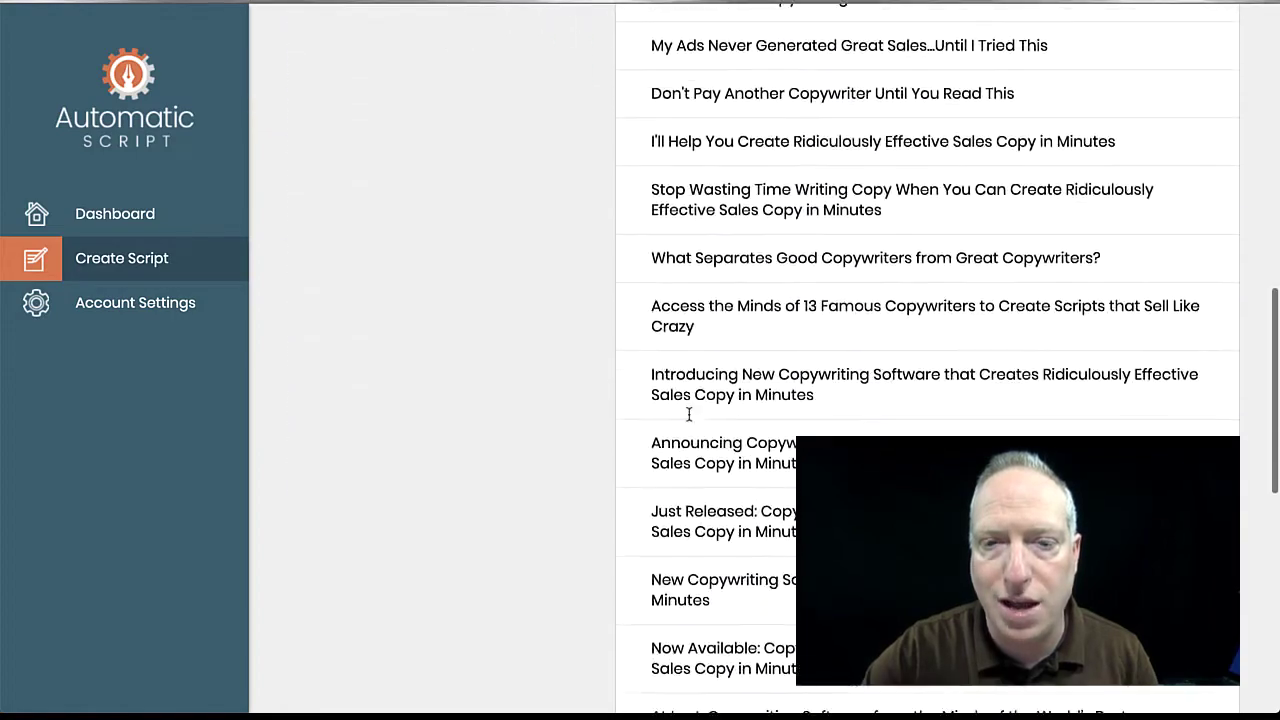
pyautogui.scroll(-3, 689, 420)
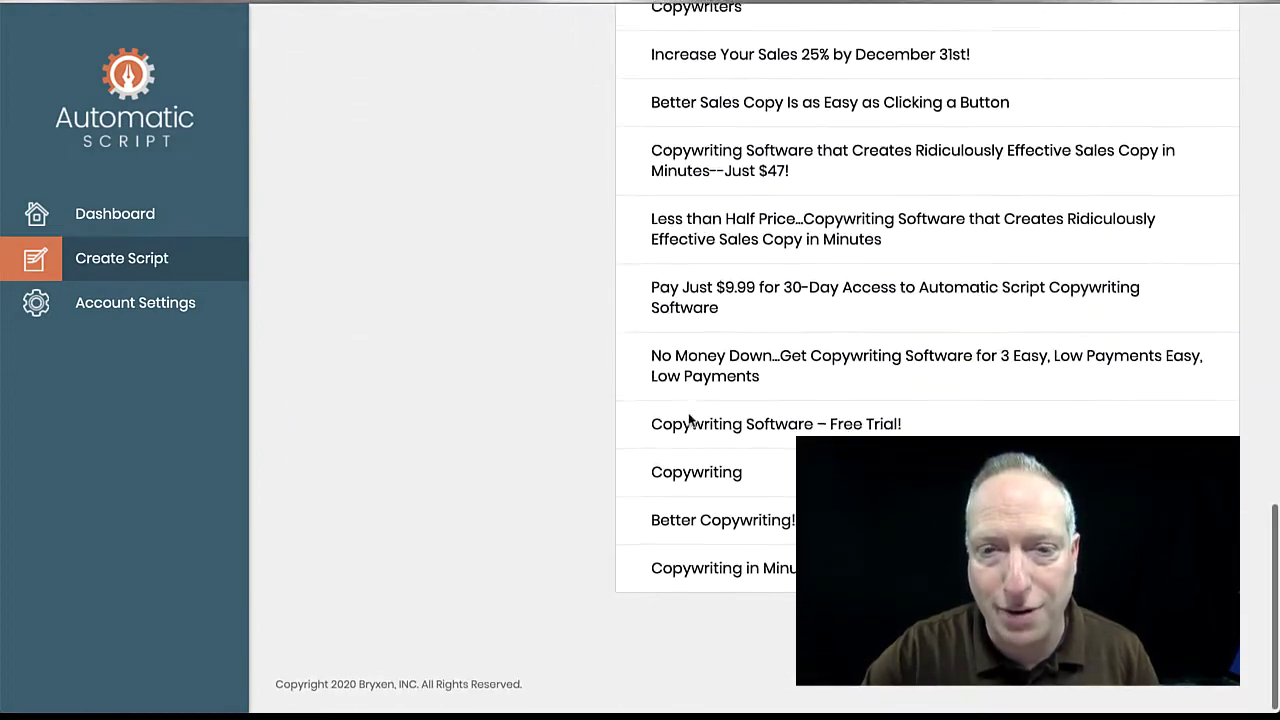
pyautogui.scroll(18, 689, 420)
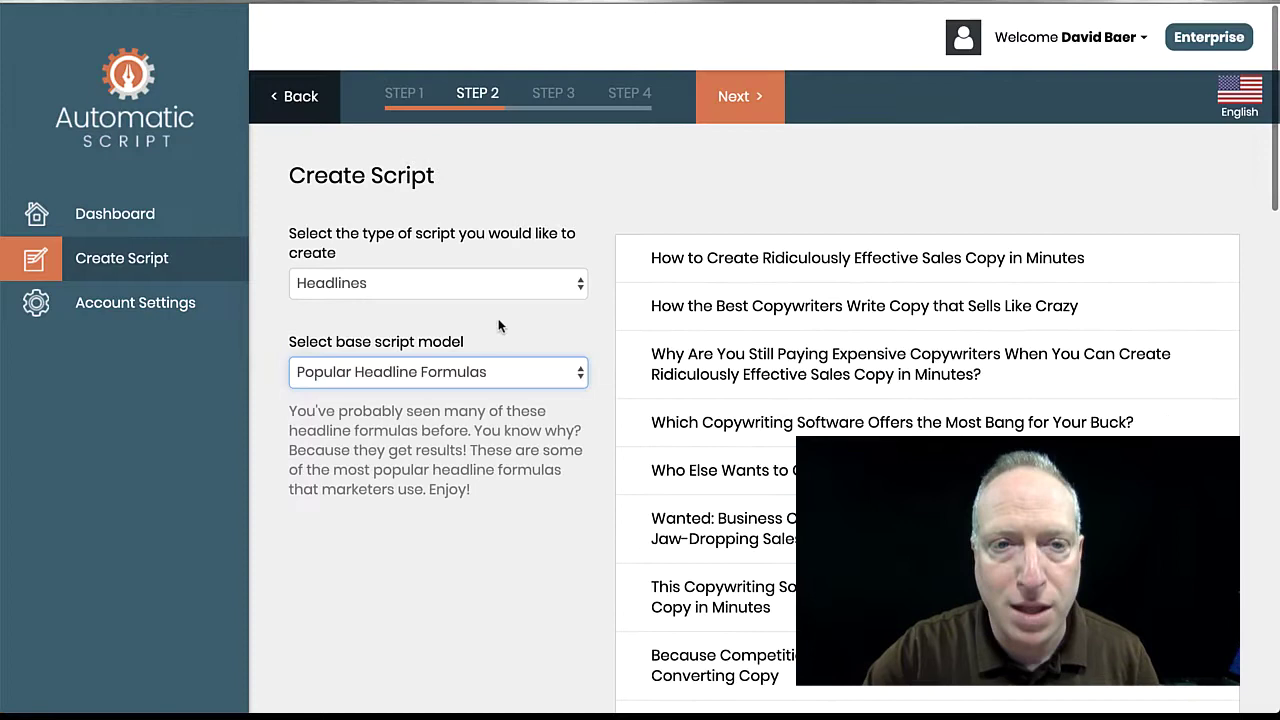
# - Preview the Information Products script type, and switch to Optin Pages to view its base script models
pyautogui.click(530, 284)
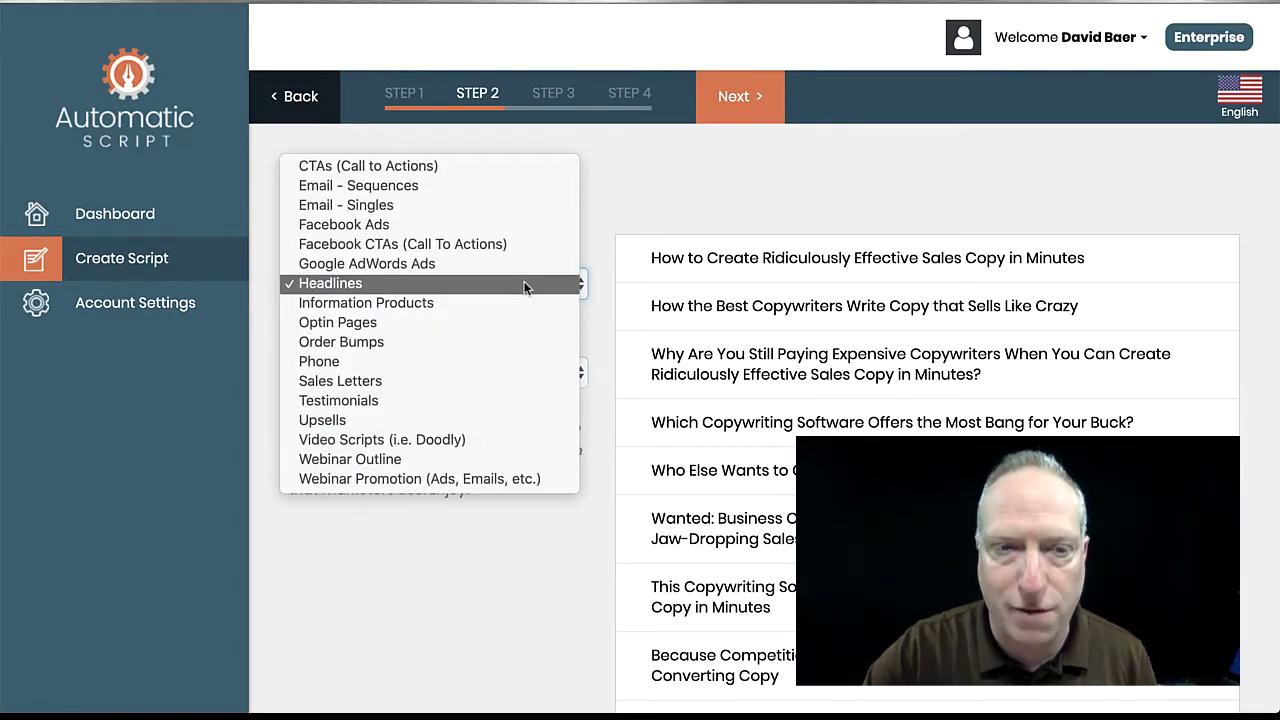
pyautogui.click(523, 301)
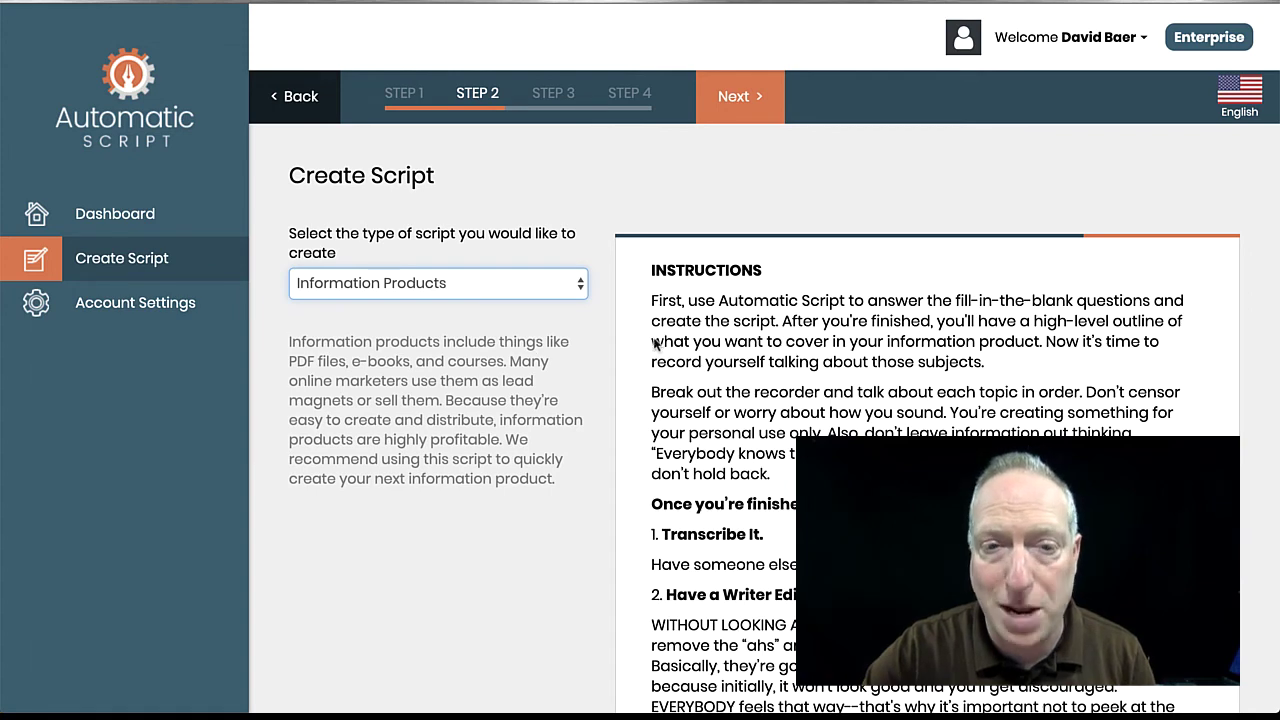
pyautogui.click(527, 280)
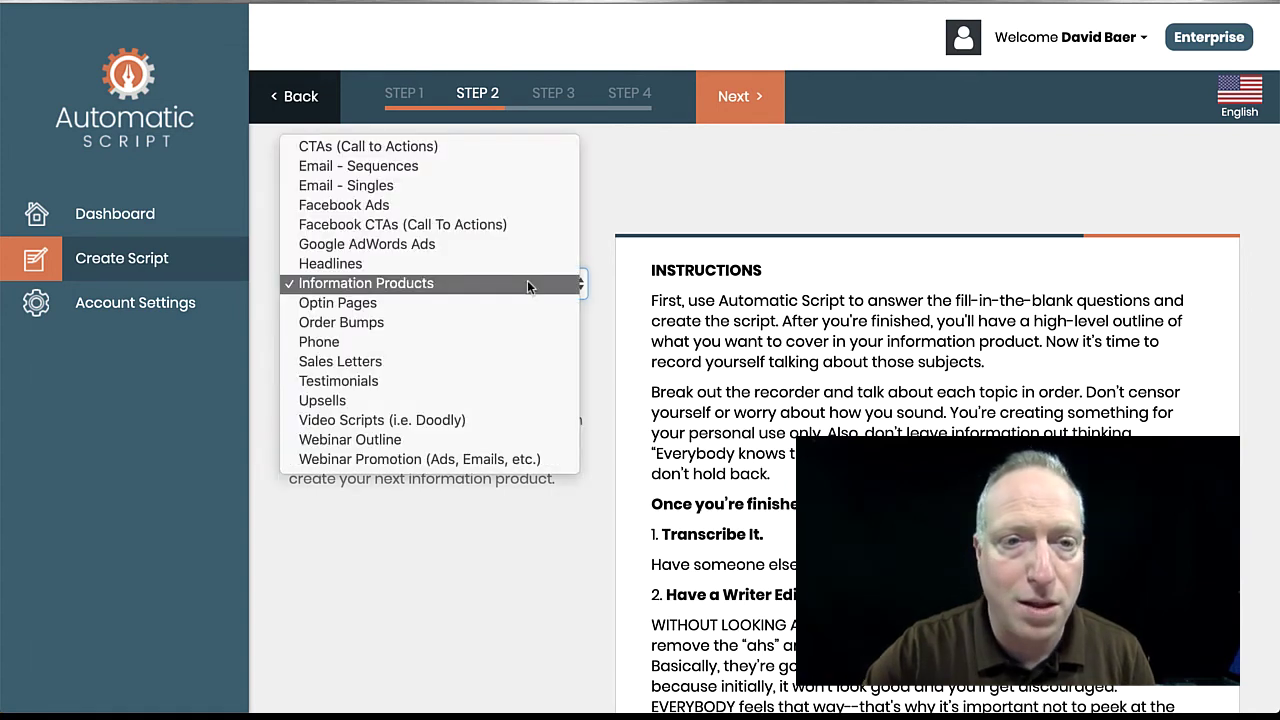
pyautogui.click(516, 297)
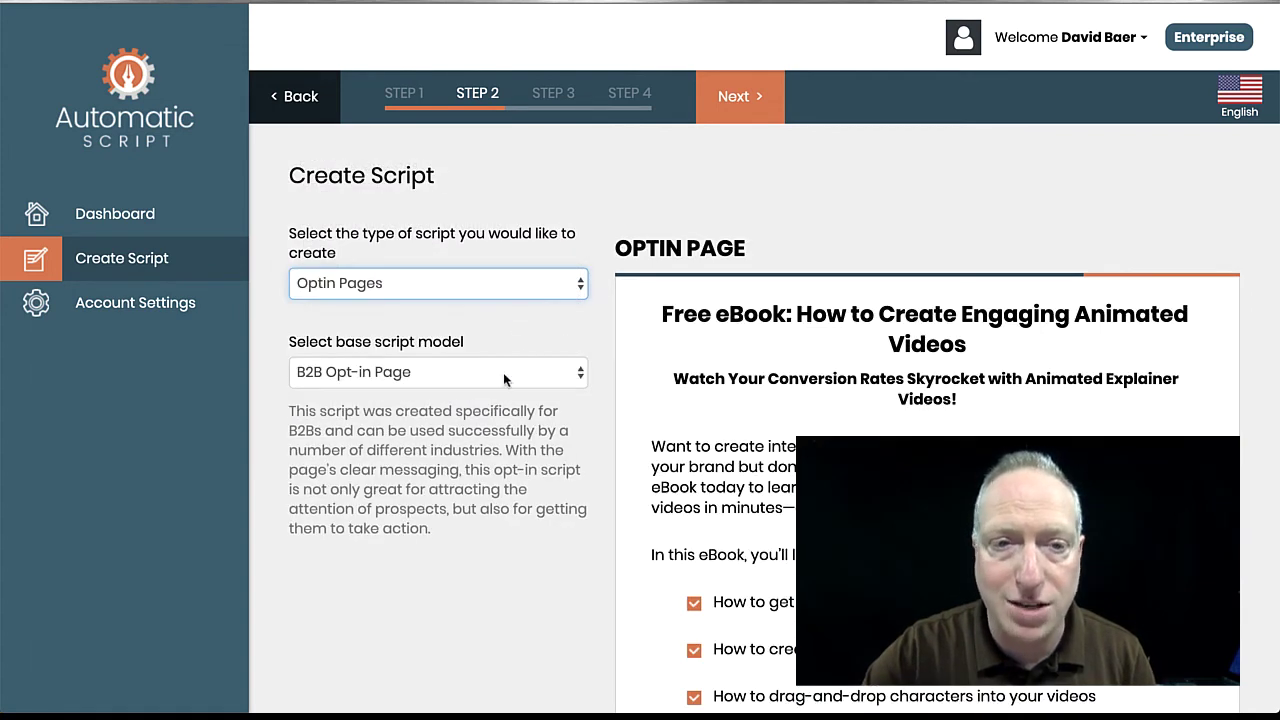
pyautogui.click(503, 372)
pyautogui.click(494, 283)
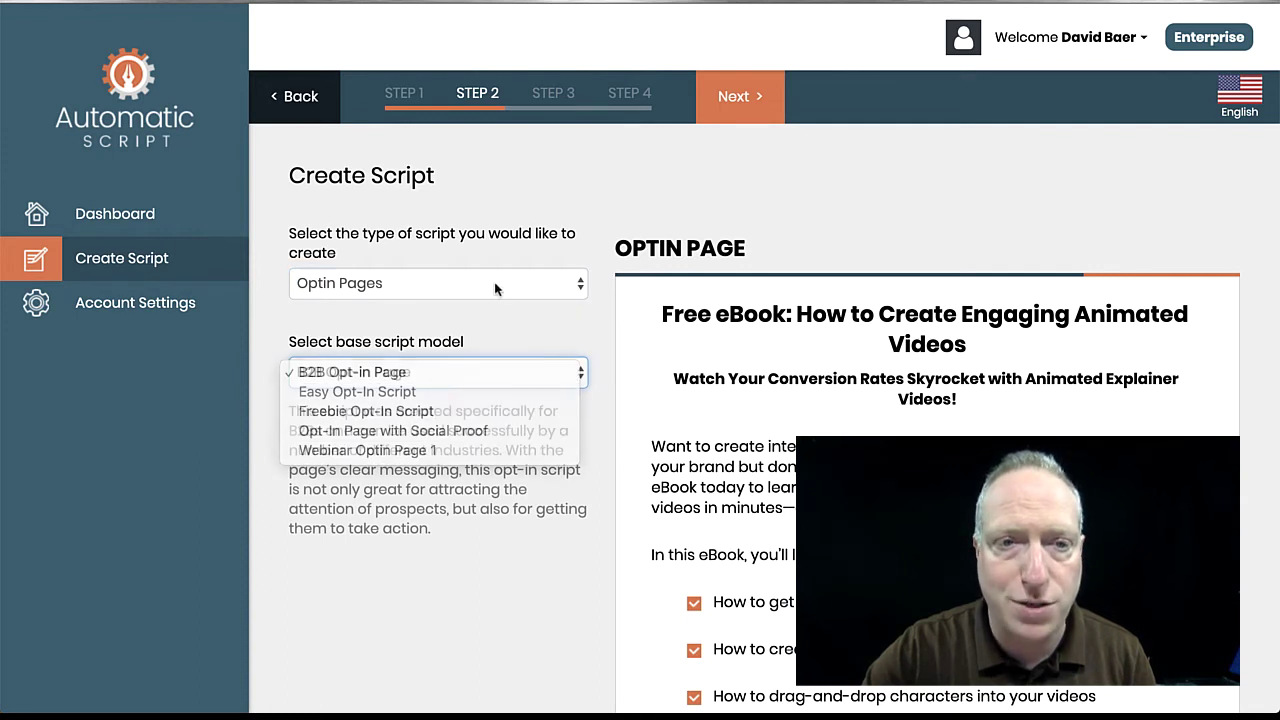
# - Set the script type to Order Bumps and look over the sample order bump script
pyautogui.click(494, 283)
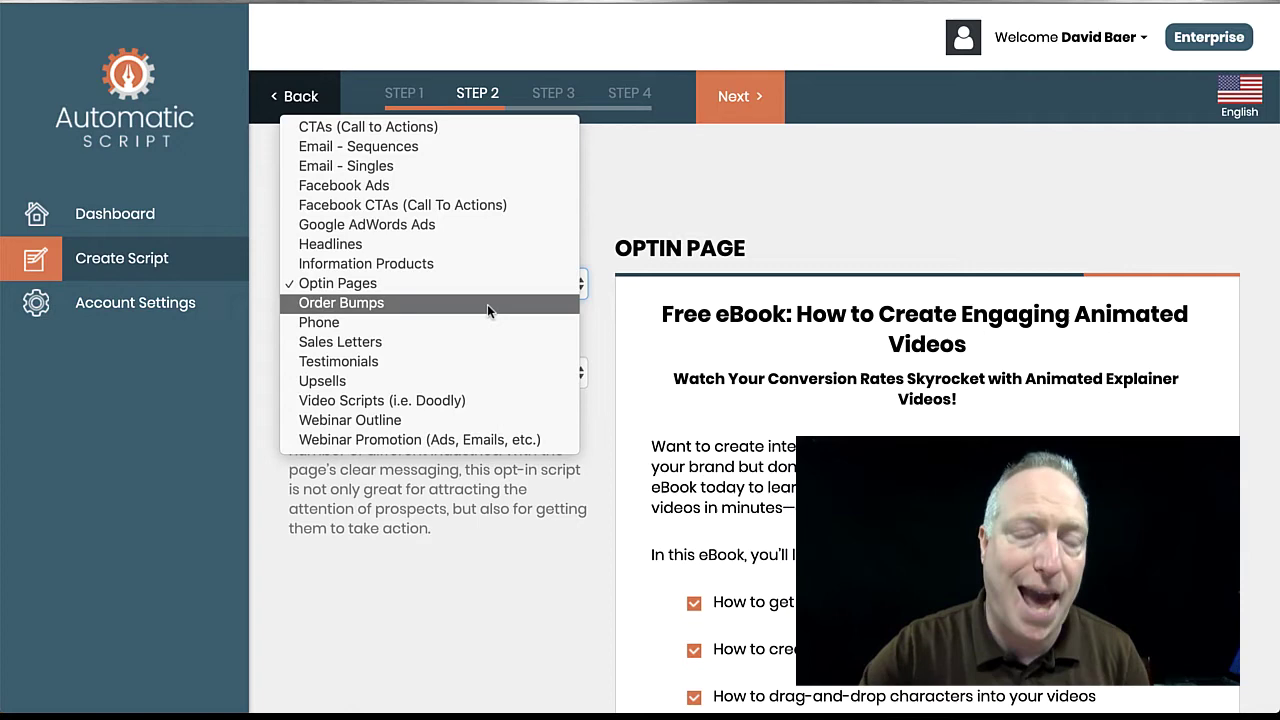
pyautogui.click(487, 304)
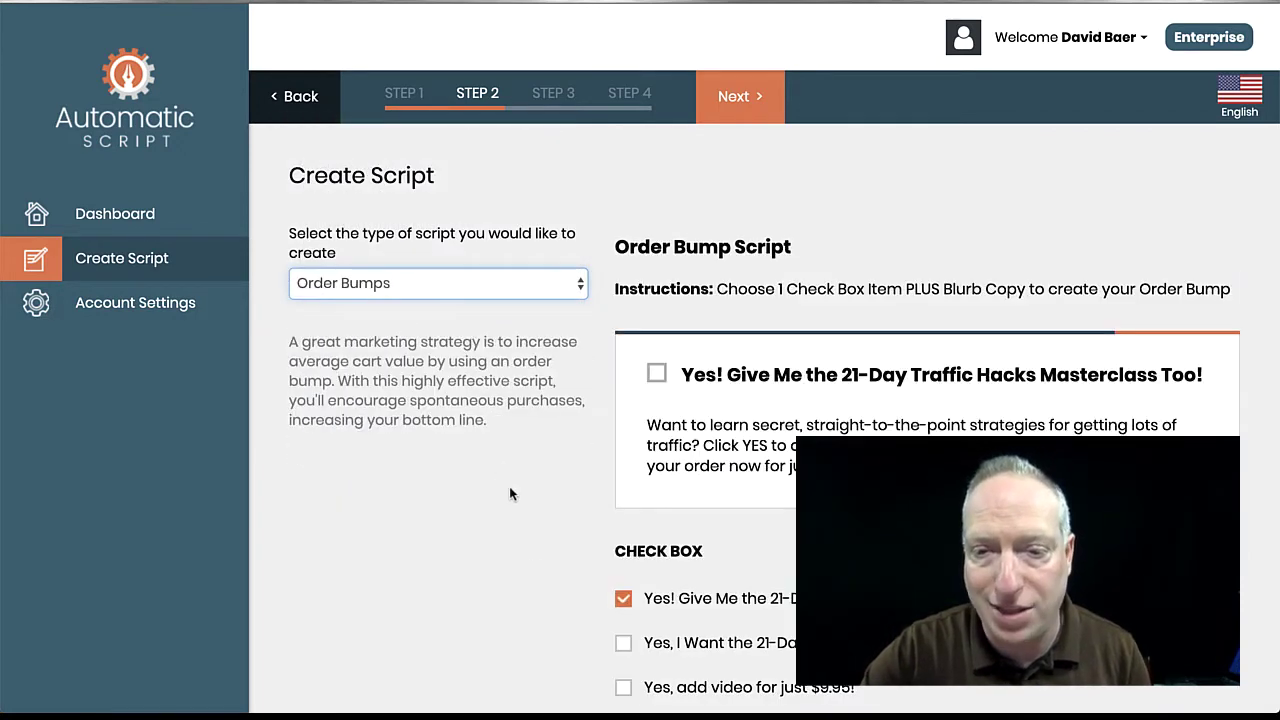
pyautogui.scroll(-2, 515, 430)
pyautogui.scroll(2, 520, 400)
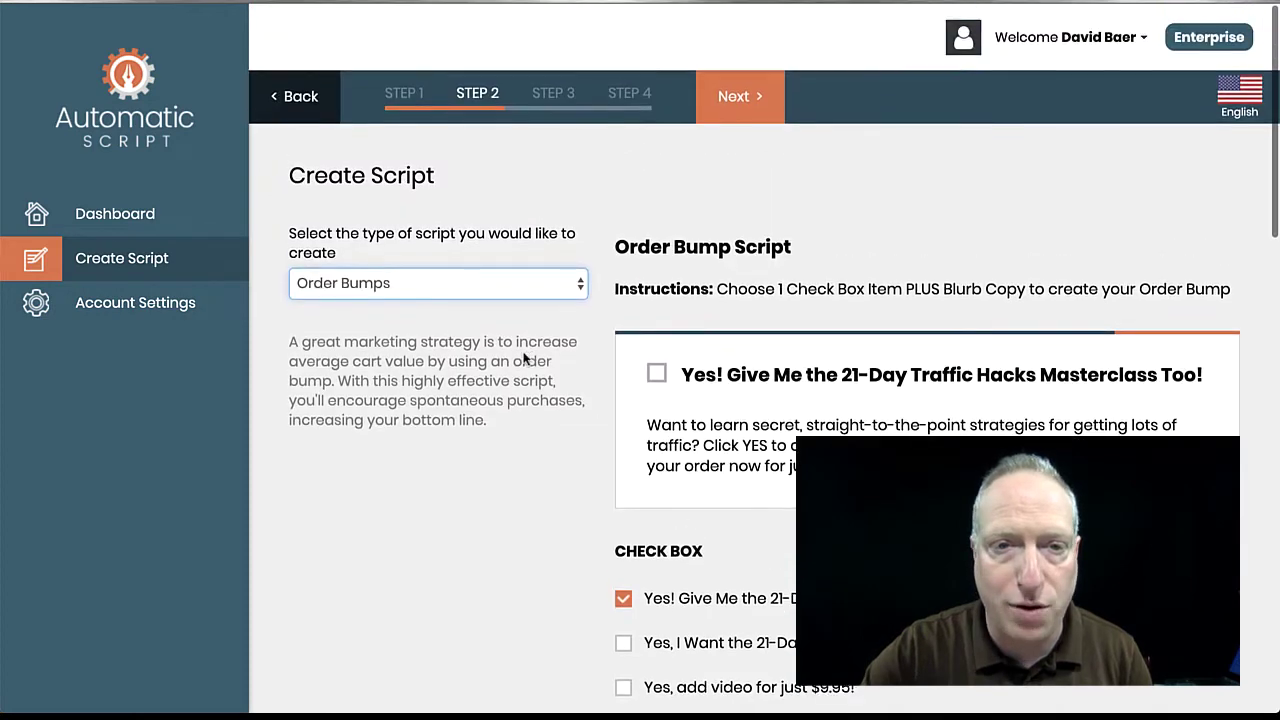
# - Change the script type to Phone and browse its base script models
pyautogui.click(492, 290)
pyautogui.click(500, 302)
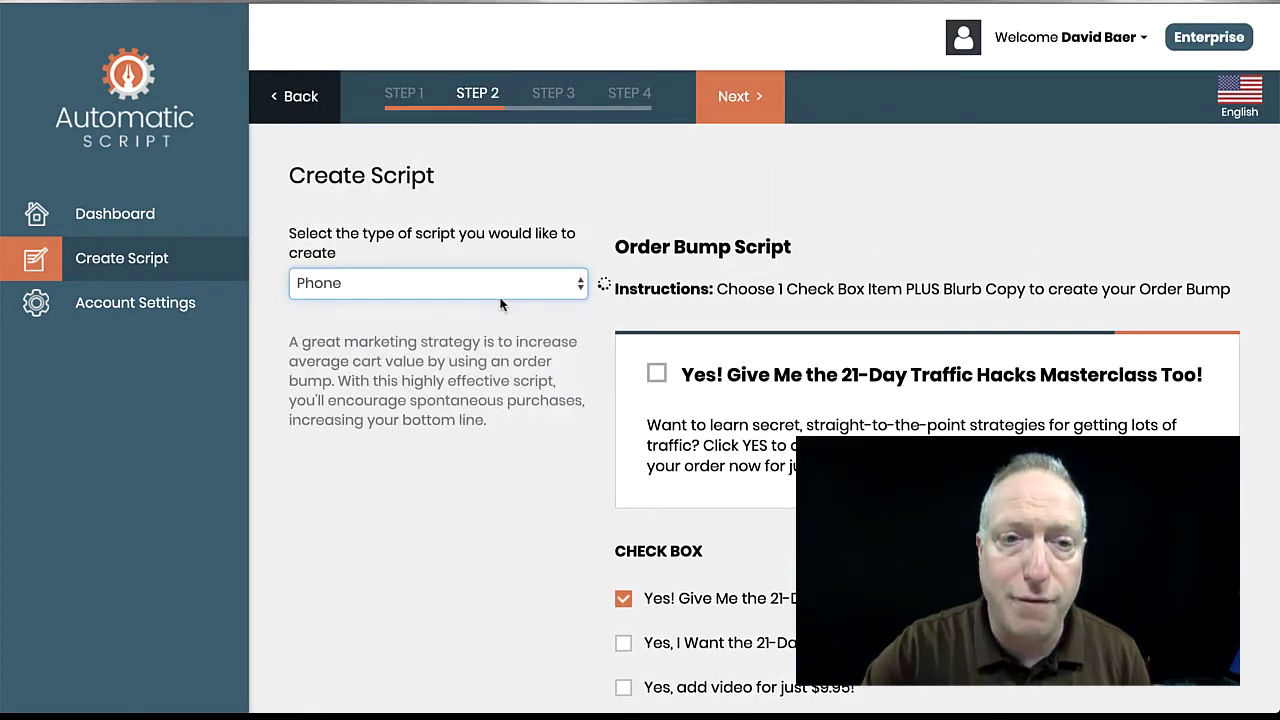
pyautogui.click(446, 375)
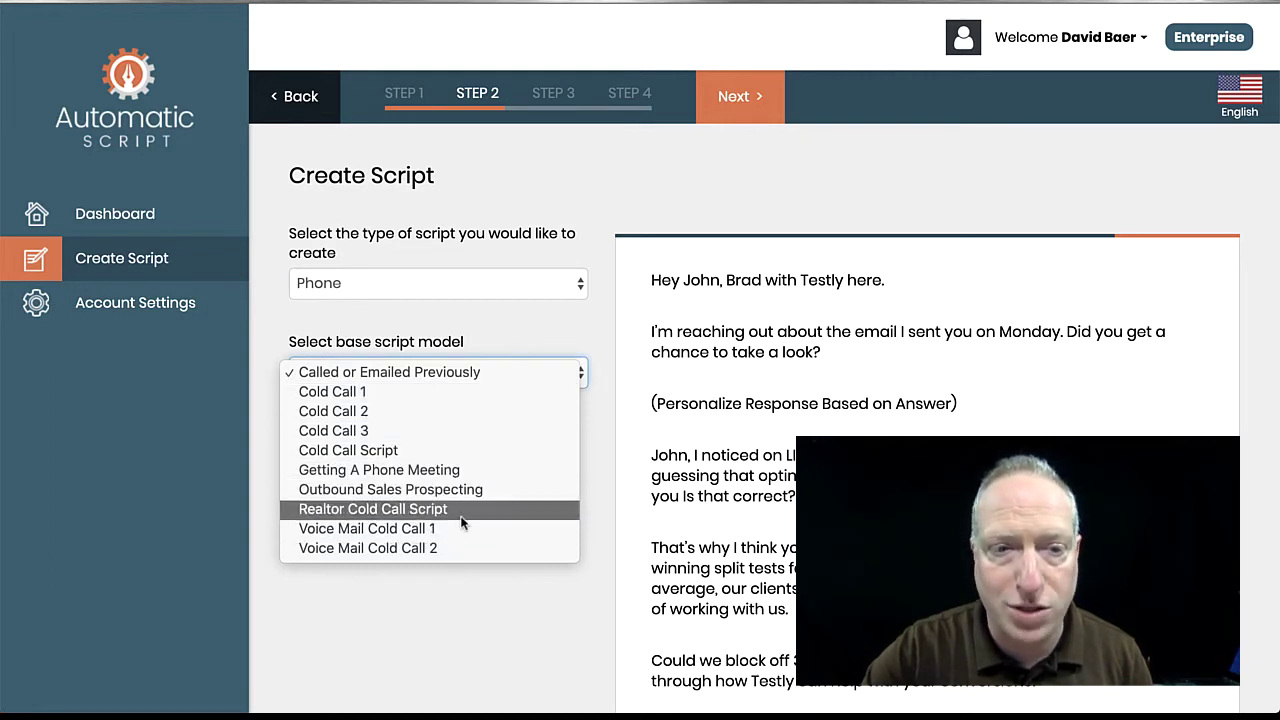
pyautogui.click(460, 303)
# - Change the script type to Video Scripts (i.e. Doodly) and browse its base script models
pyautogui.click(436, 285)
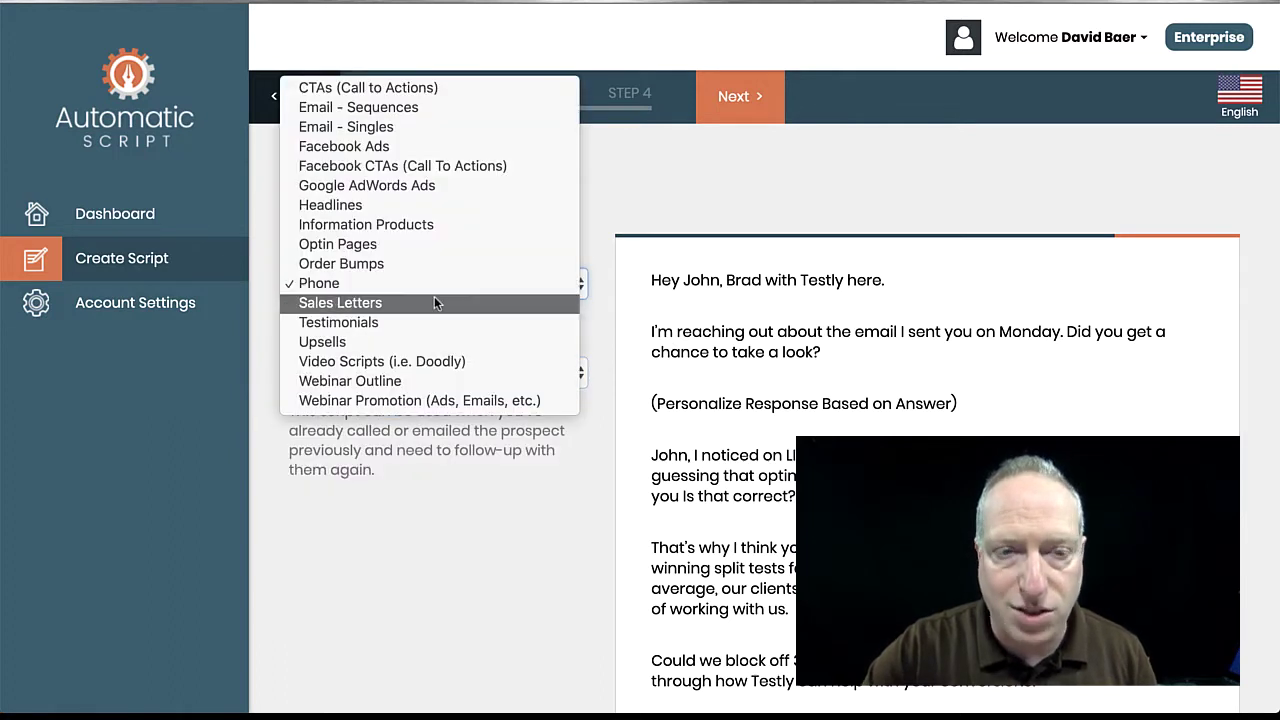
pyautogui.click(416, 365)
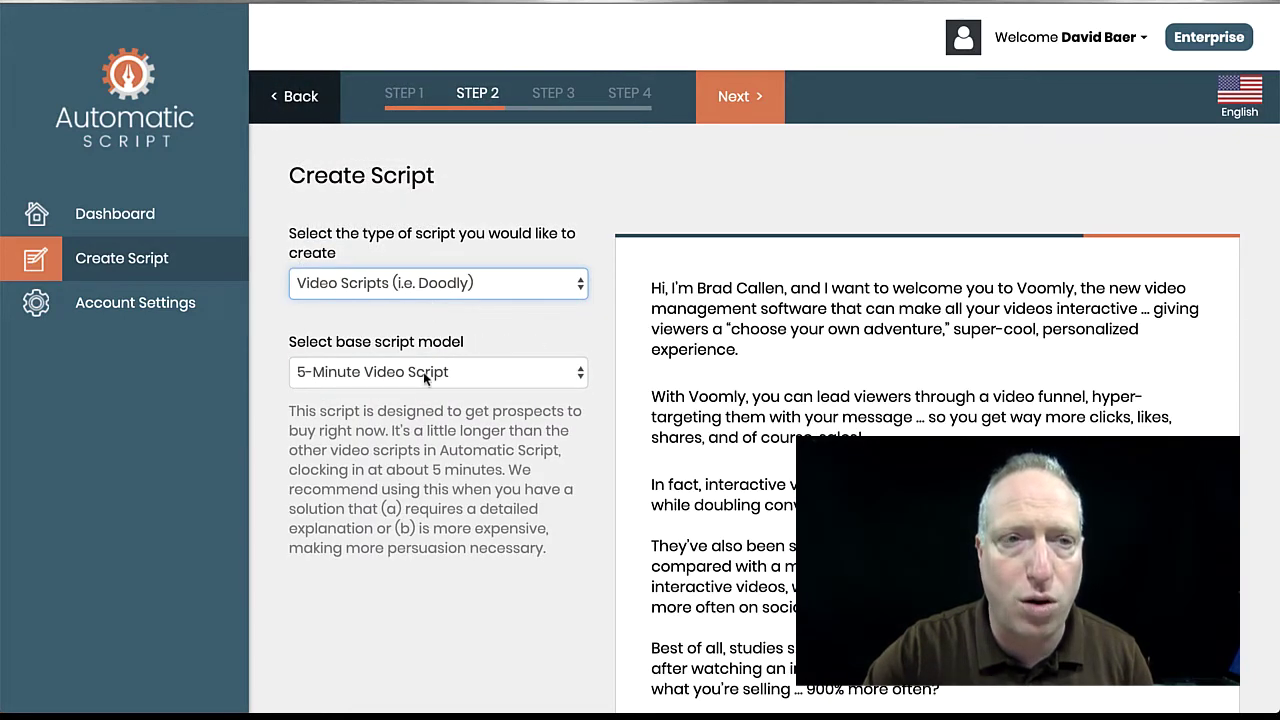
pyautogui.click(481, 372)
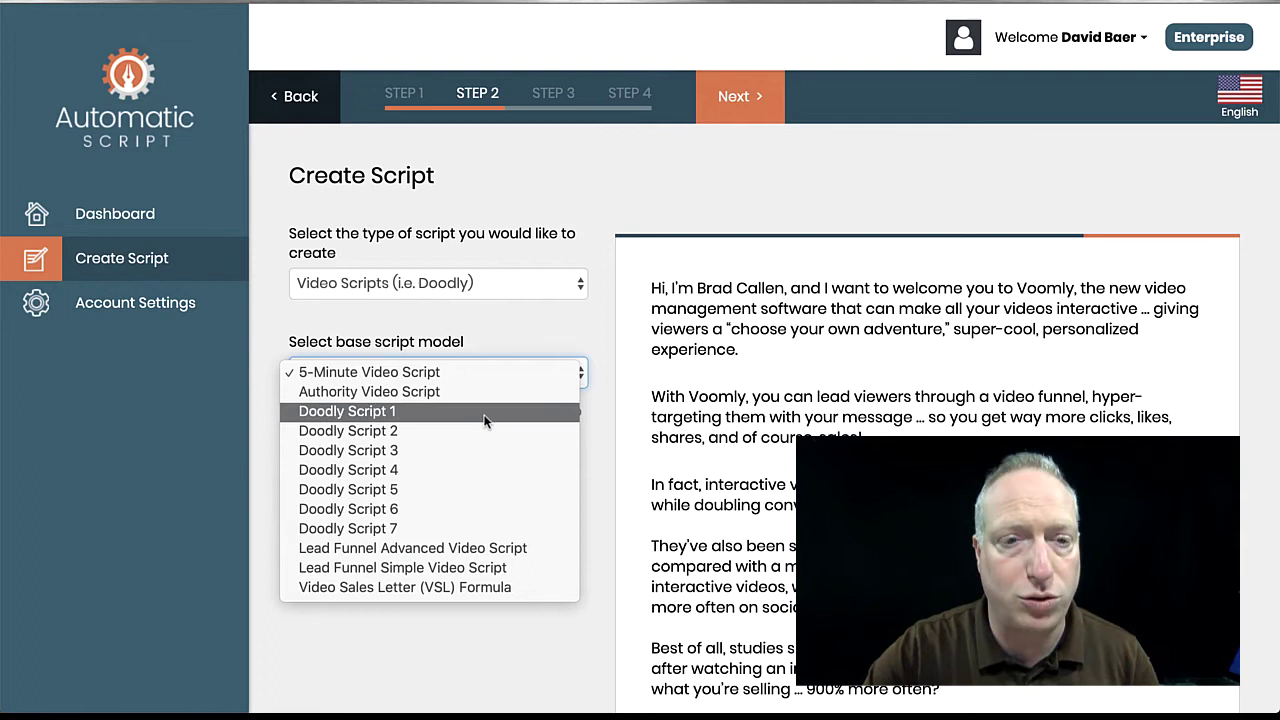
pyautogui.click(483, 340)
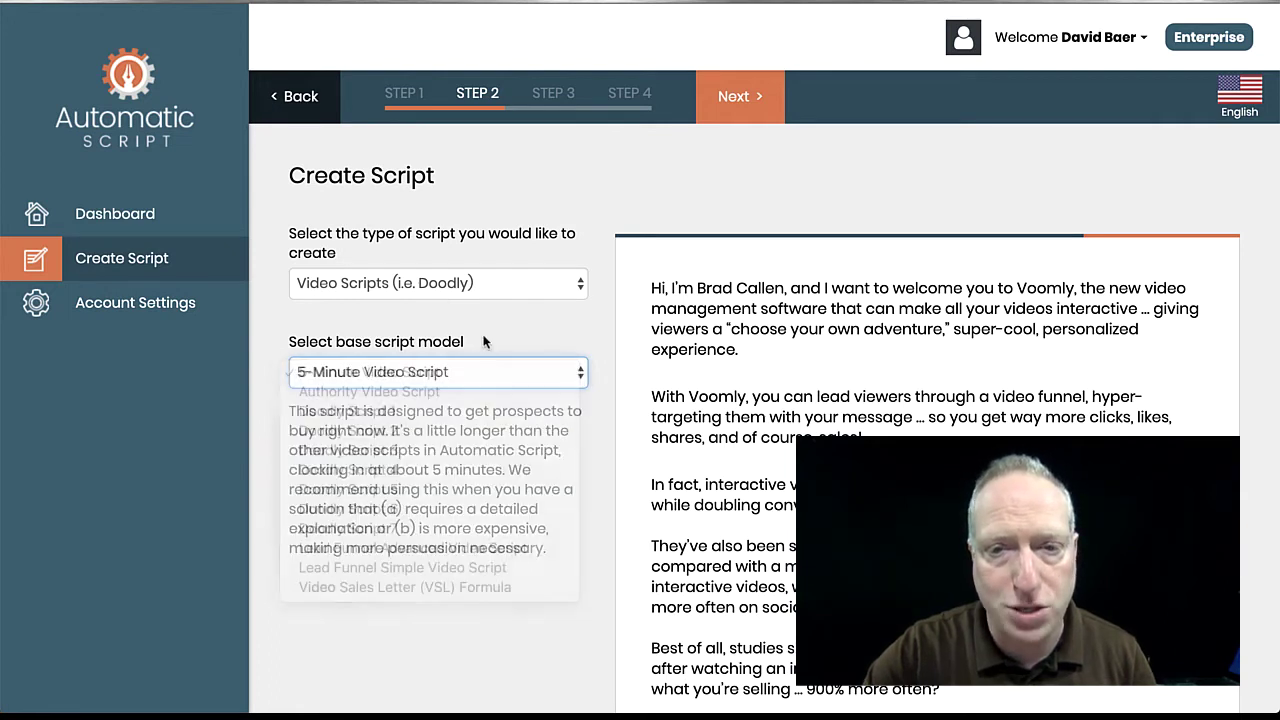
# - Set the script type to Webinar Outline with the Short Webinar model and preview its sample slides
pyautogui.click(474, 286)
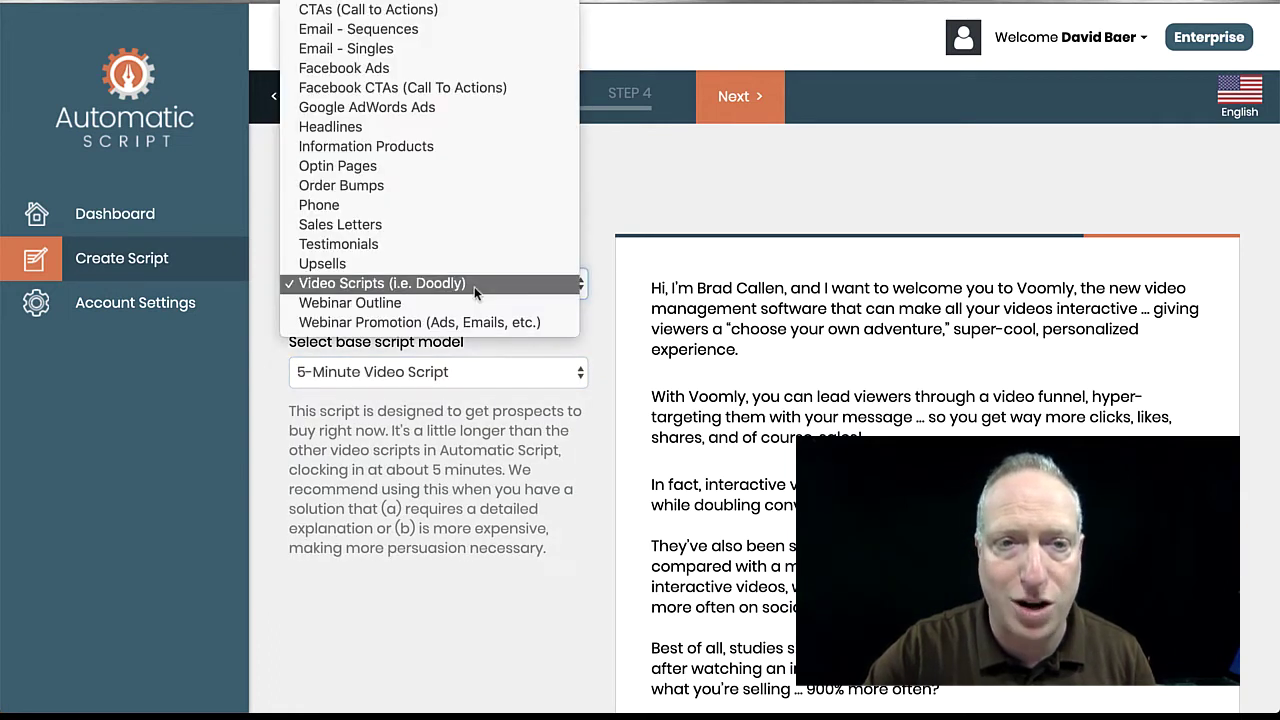
pyautogui.click(474, 301)
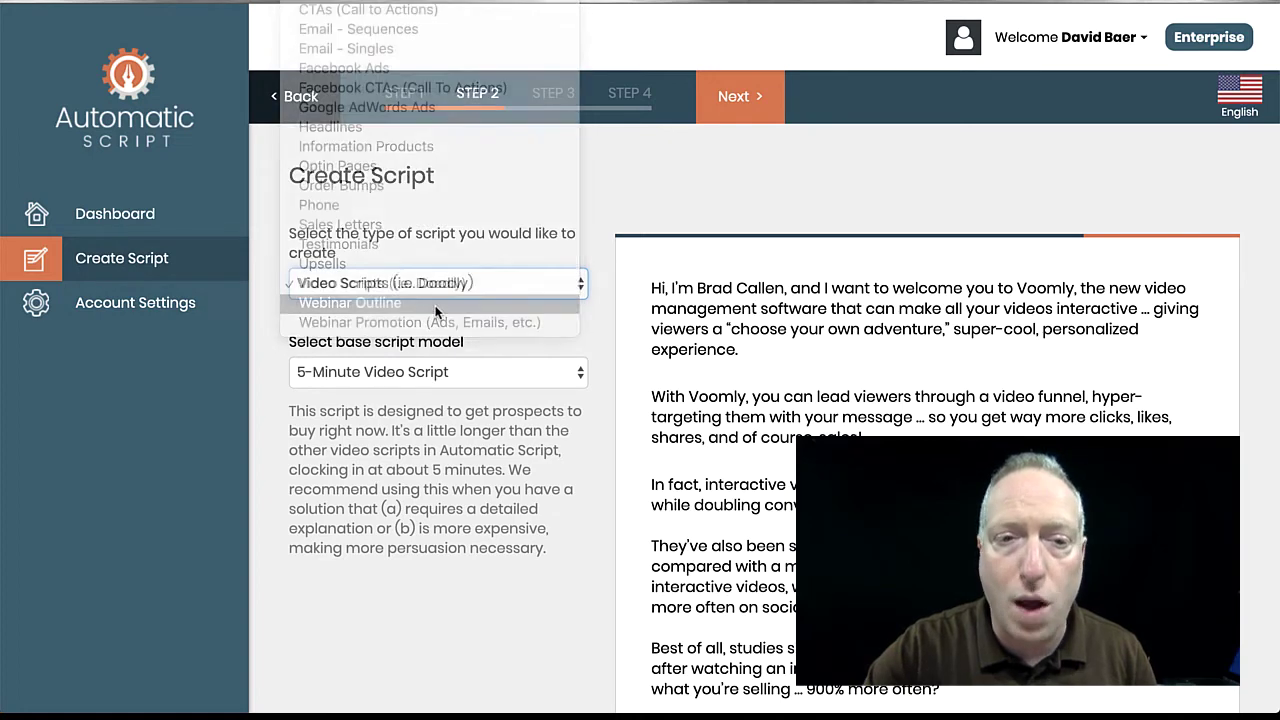
pyautogui.click(462, 374)
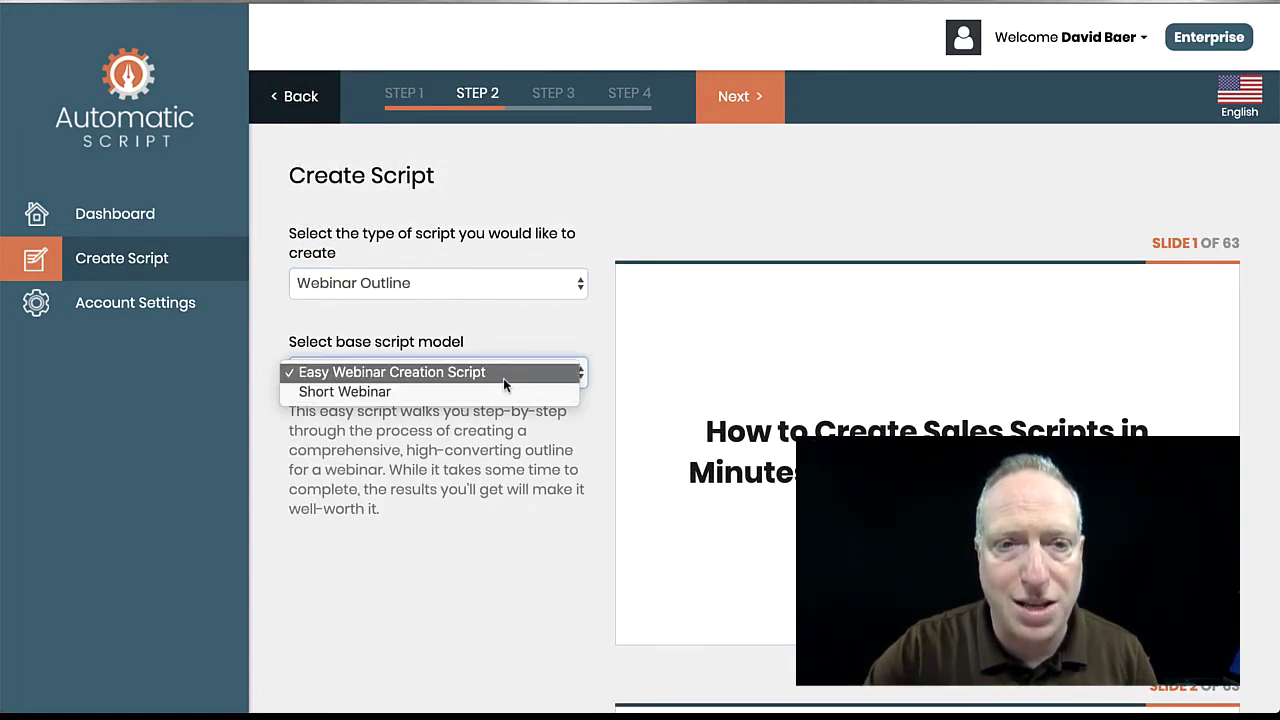
pyautogui.click(493, 391)
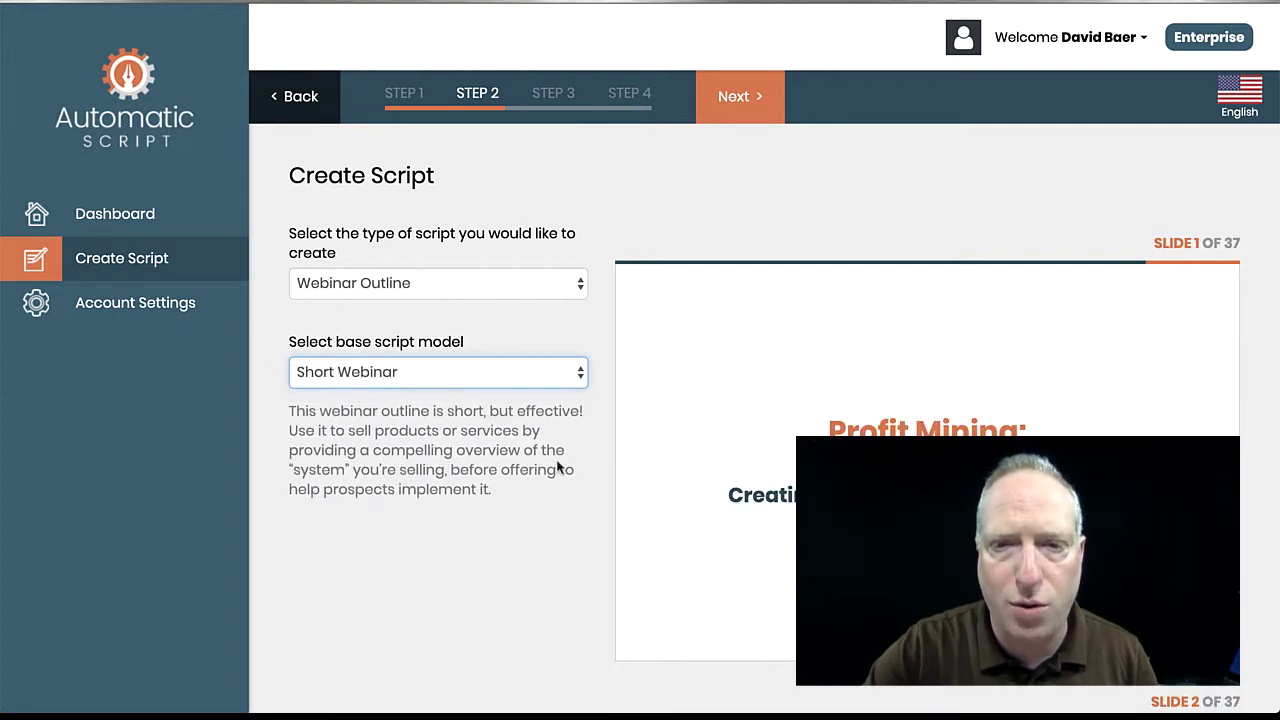
pyautogui.scroll(-5, 560, 466)
pyautogui.scroll(5, 545, 350)
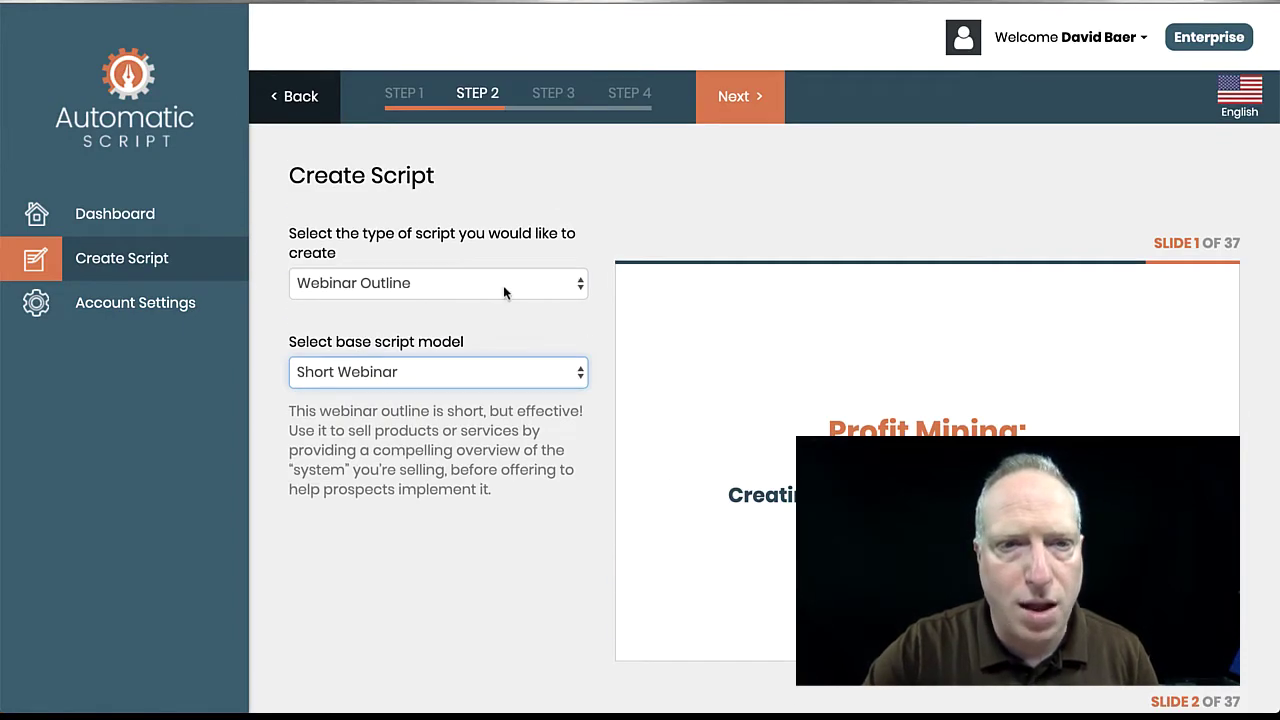
# - Switch the script type to Webinar Promotion (Ads, Emails, etc.) and view its base script models
pyautogui.click(503, 285)
pyautogui.click(446, 310)
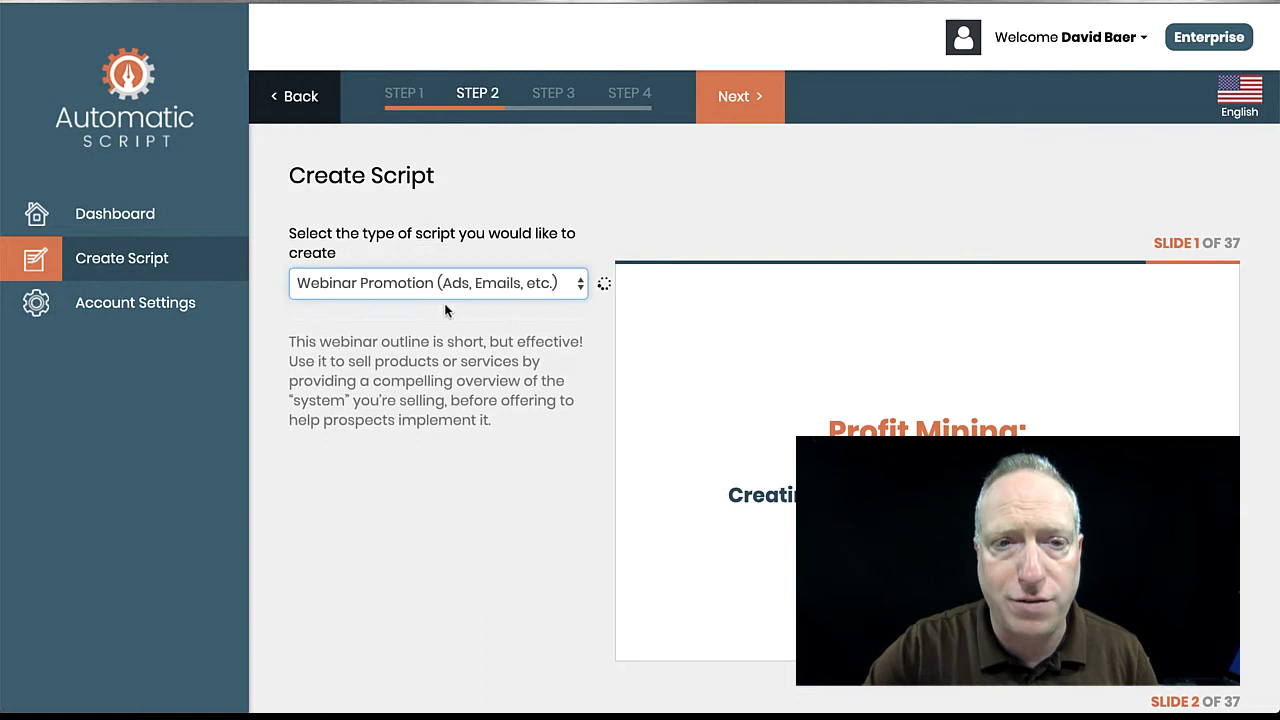
pyautogui.click(449, 373)
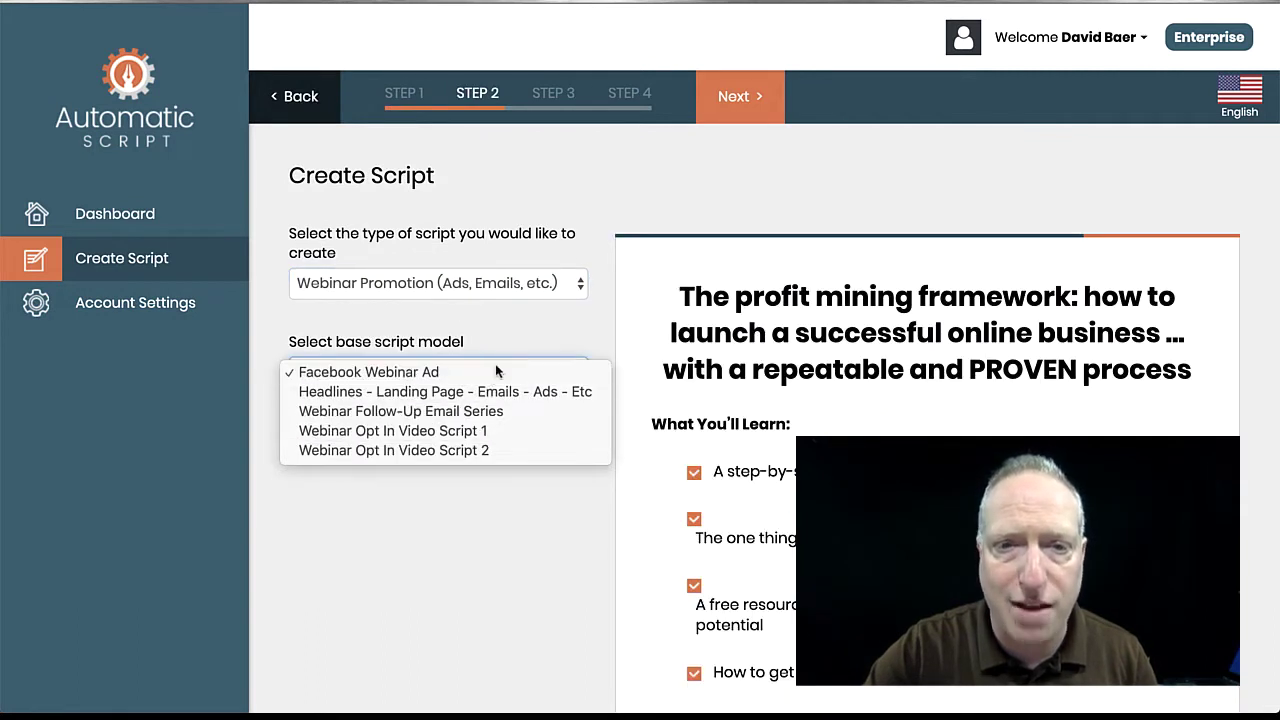
pyautogui.click(496, 340)
# - Set the script type to Sales Letters and look over its base script models
pyautogui.click(476, 285)
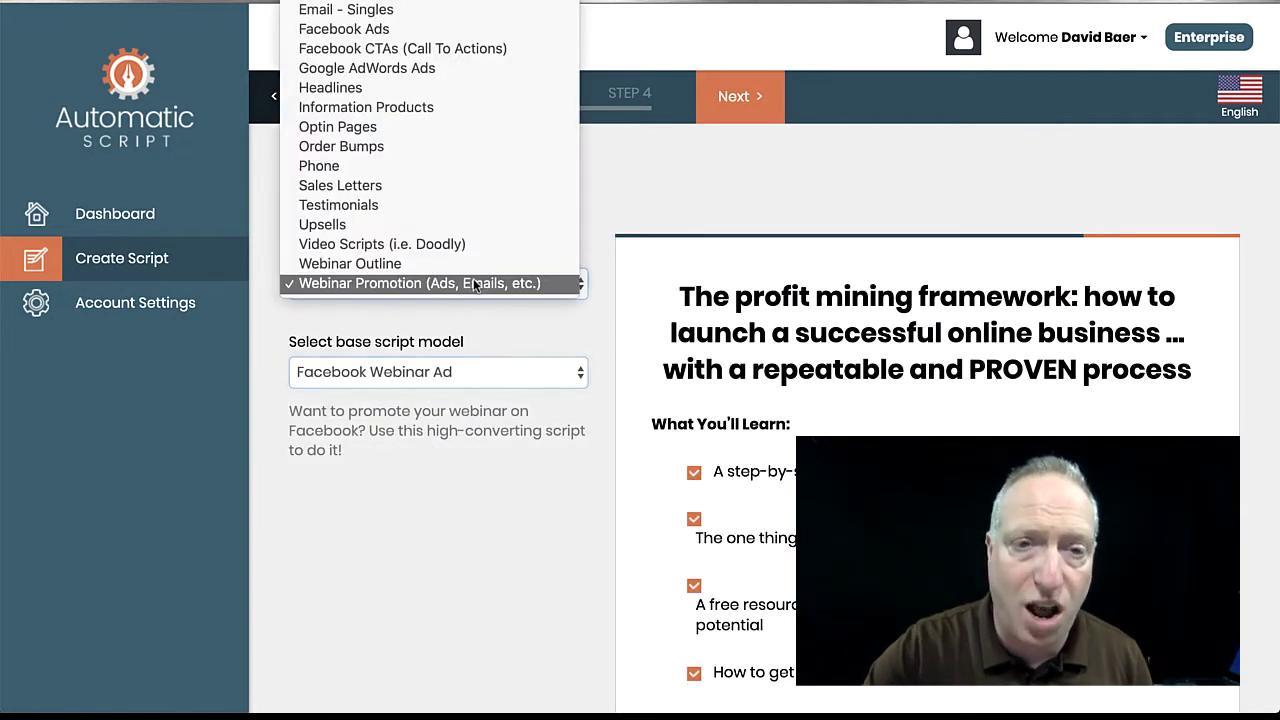
pyautogui.click(485, 193)
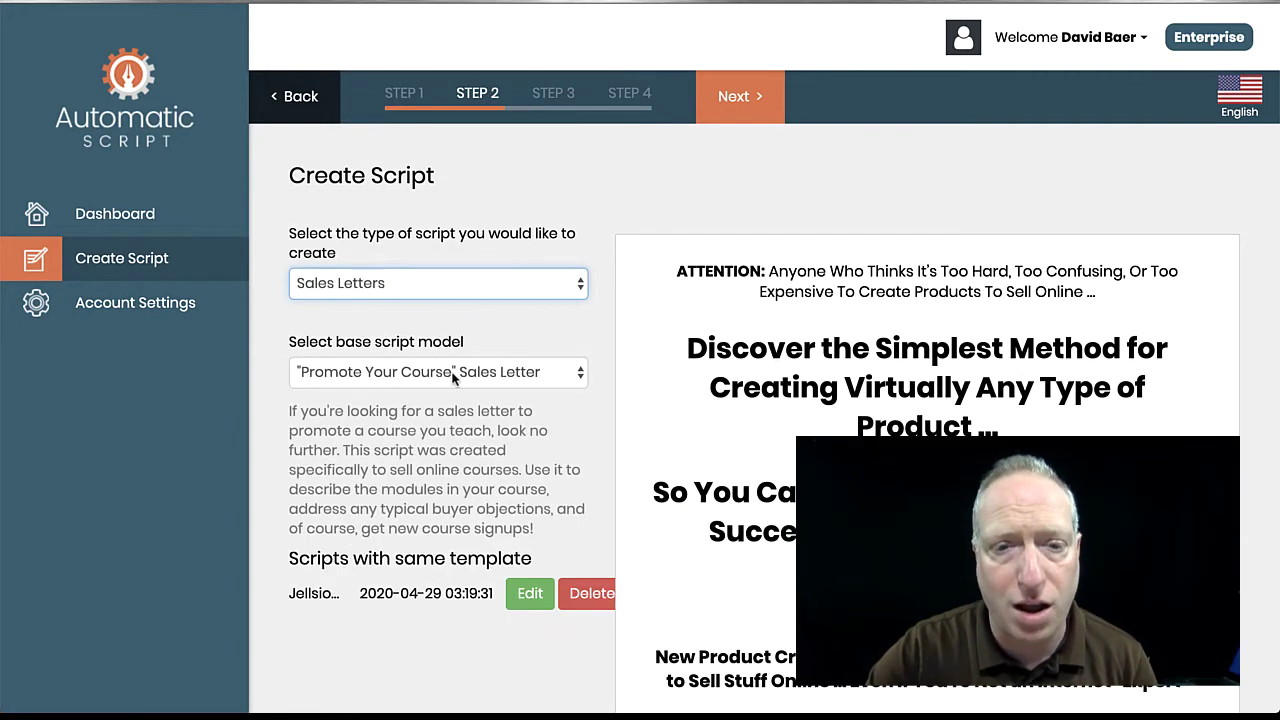
pyautogui.click(516, 380)
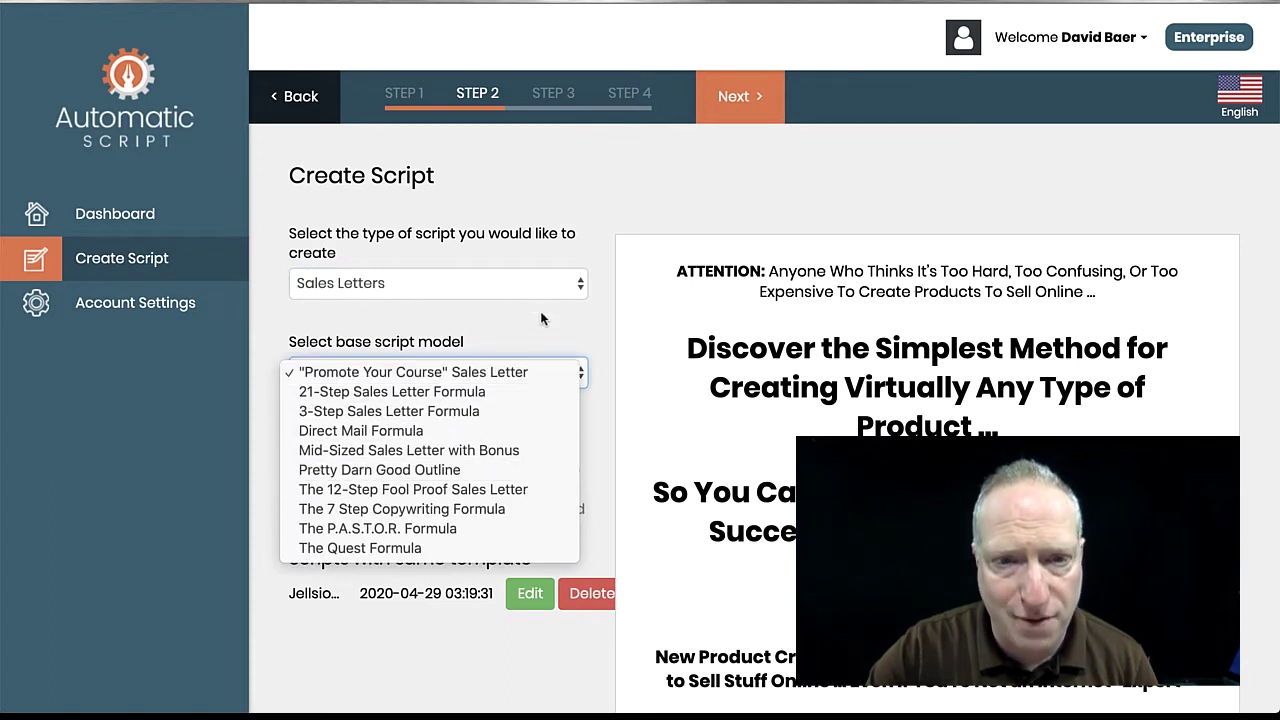
pyautogui.click(536, 336)
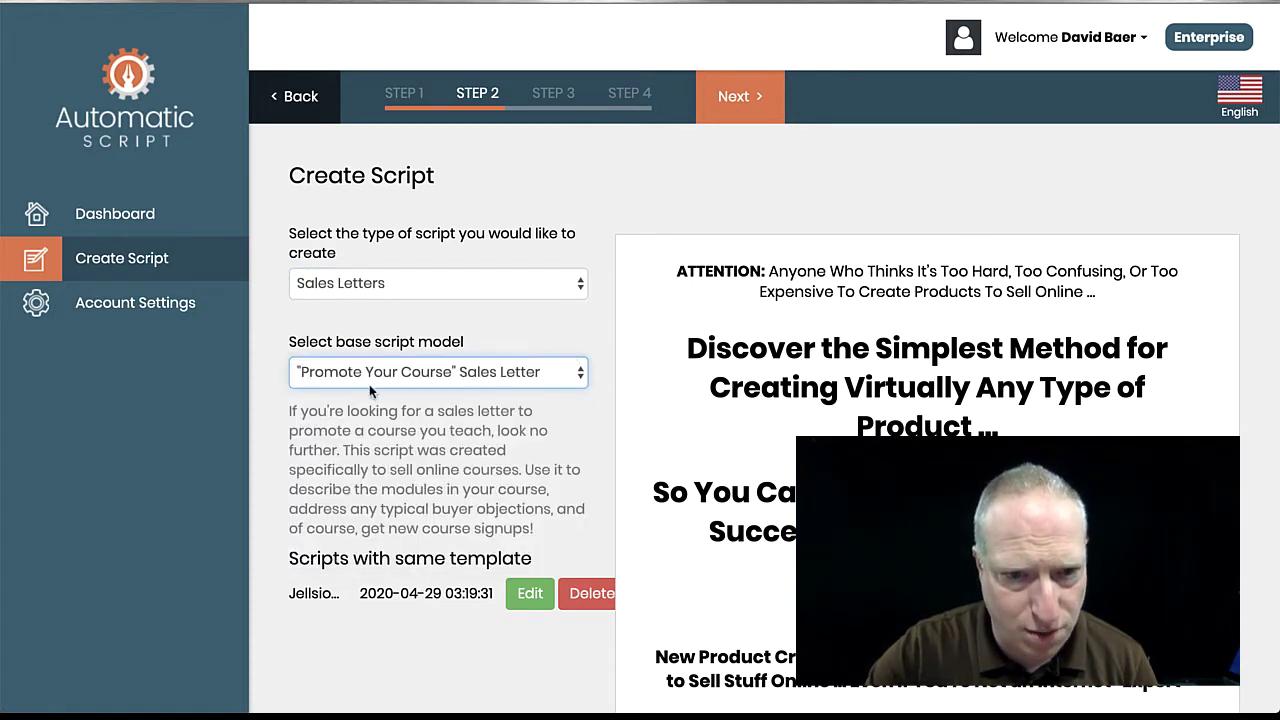
# - Choose The P.A.S.T.O.R. Formula as the base script model and read through its sample sales letter
pyautogui.click(541, 381)
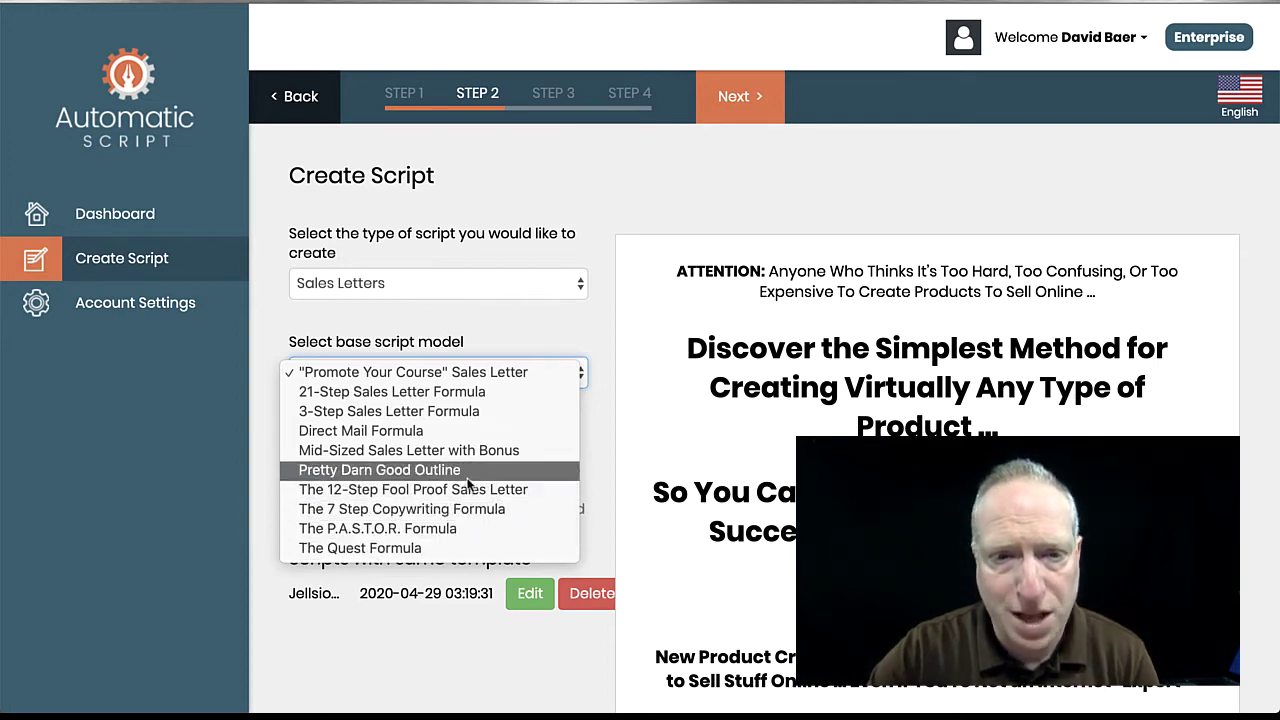
pyautogui.click(457, 529)
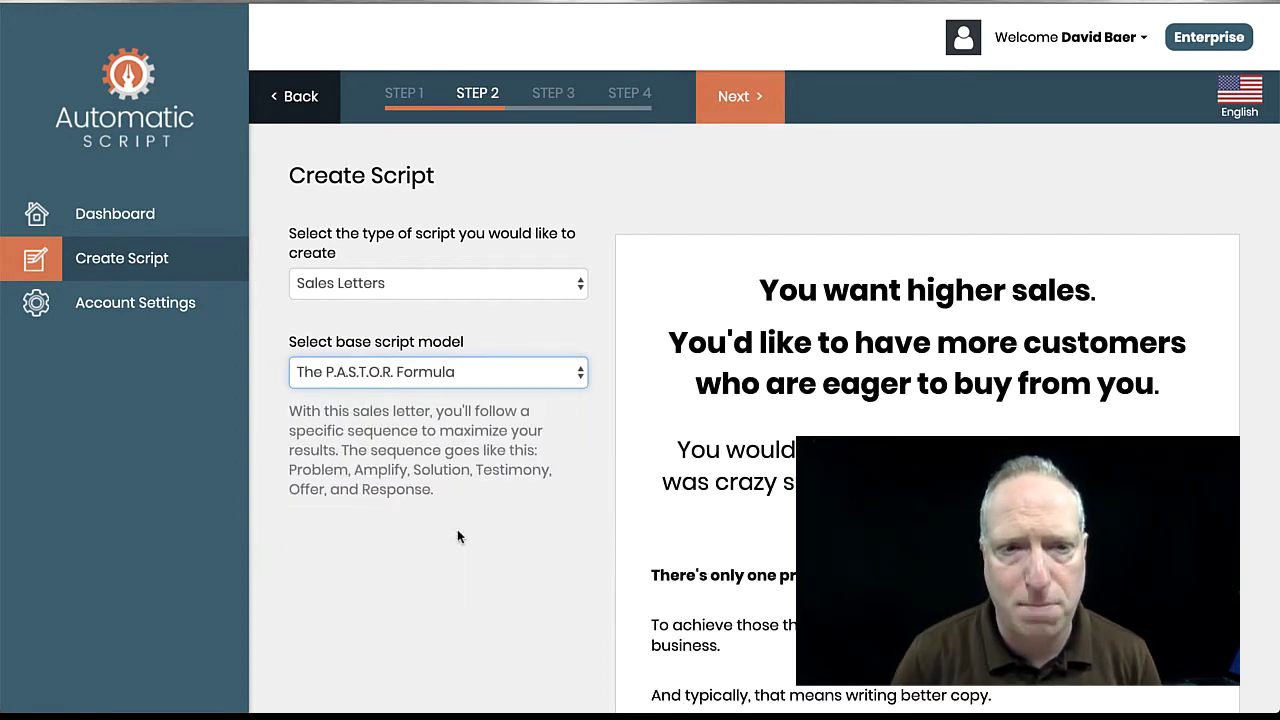
pyautogui.scroll(-12, 457, 529)
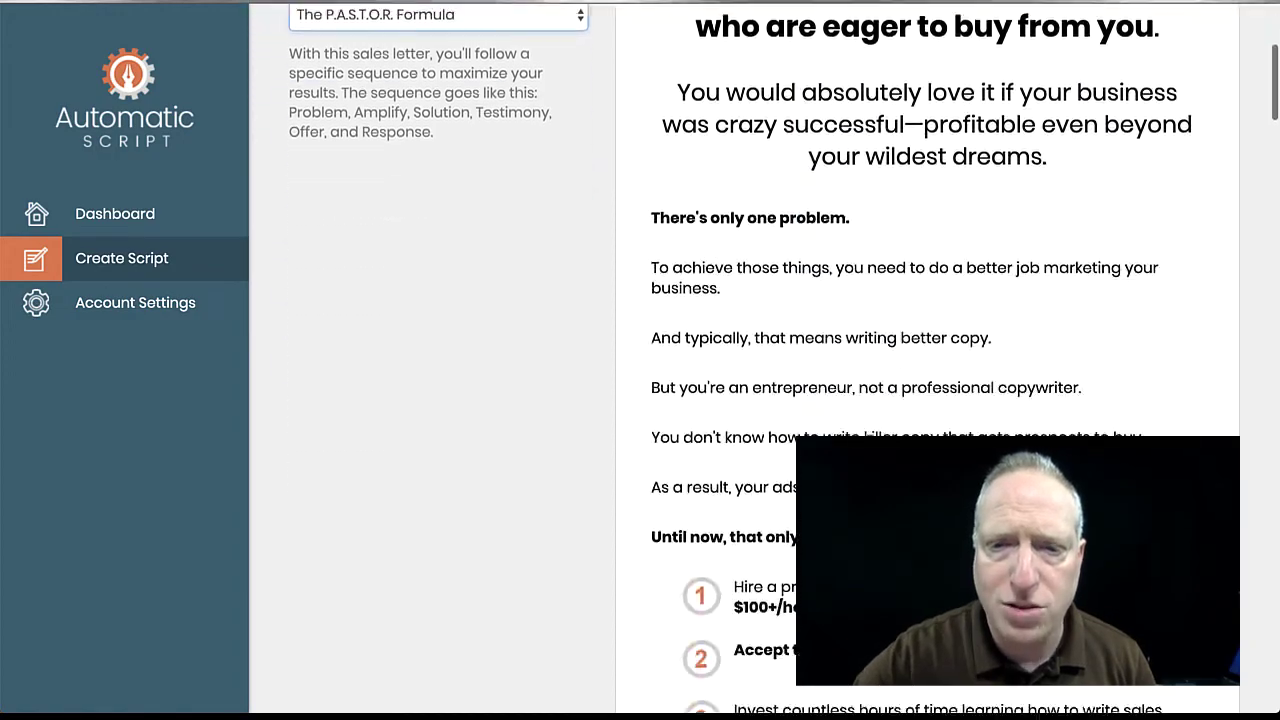
pyautogui.scroll(-10, 927, 360)
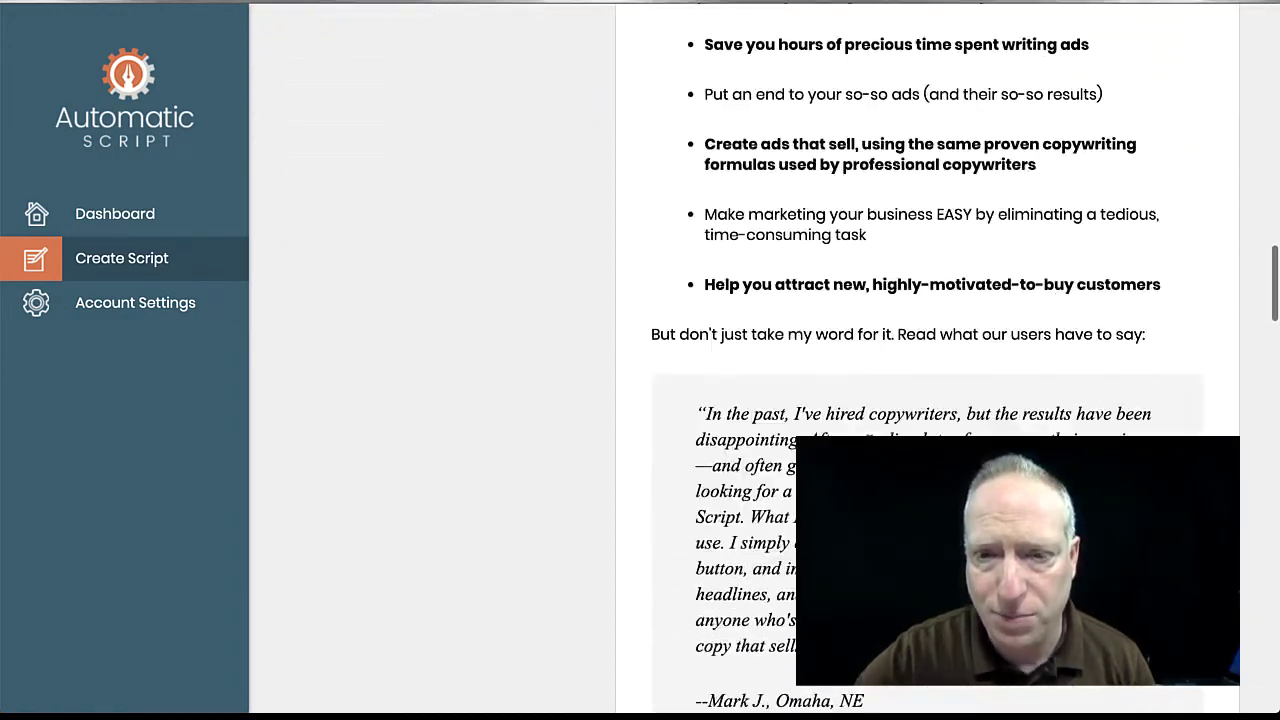
pyautogui.scroll(11, 927, 360)
pyautogui.scroll(10, 927, 360)
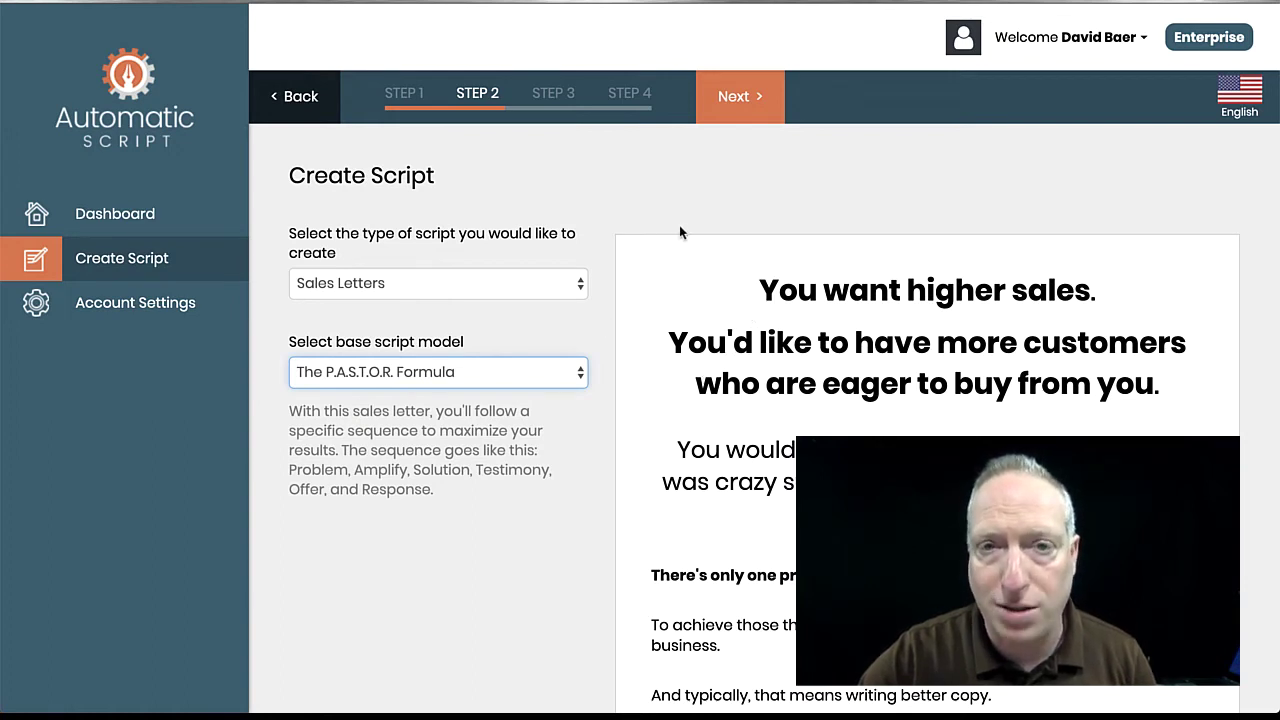
# - Continue to the script questionnaire and look over the questions with their example texts
pyautogui.click(737, 110)
pyautogui.scroll(-5, 543, 289)
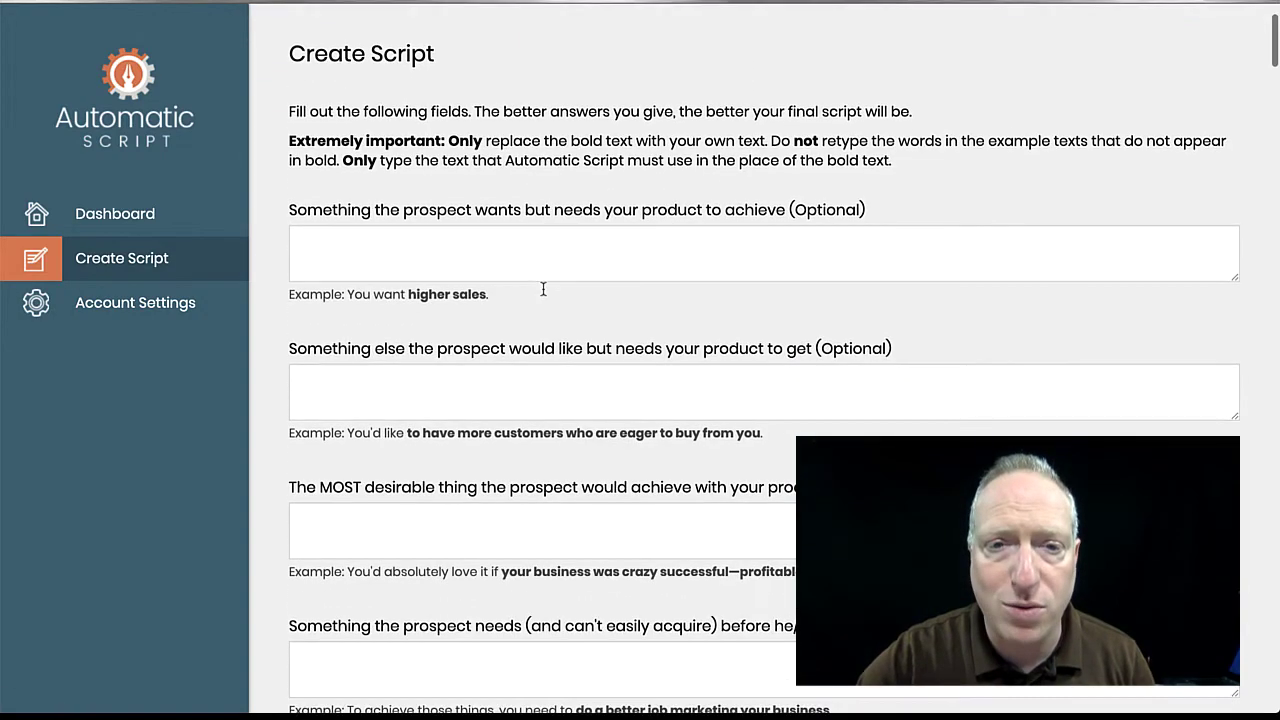
pyautogui.scroll(-7, 543, 289)
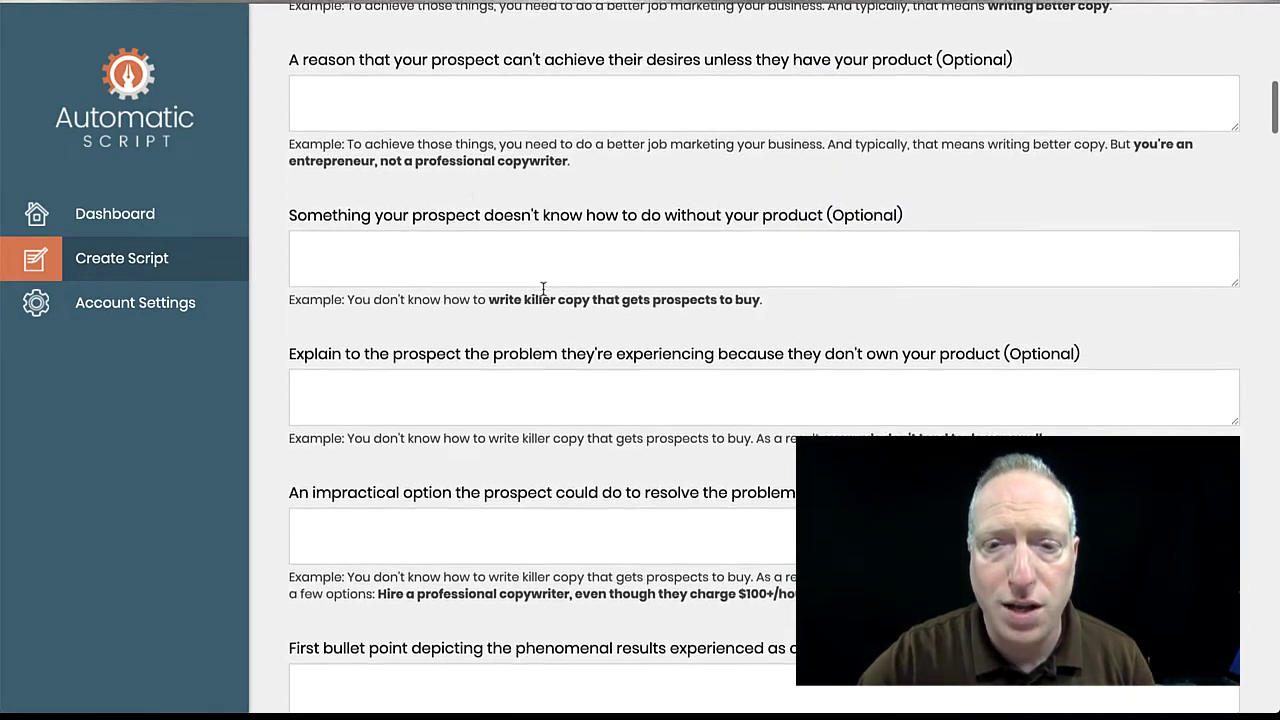
pyautogui.scroll(12, 543, 289)
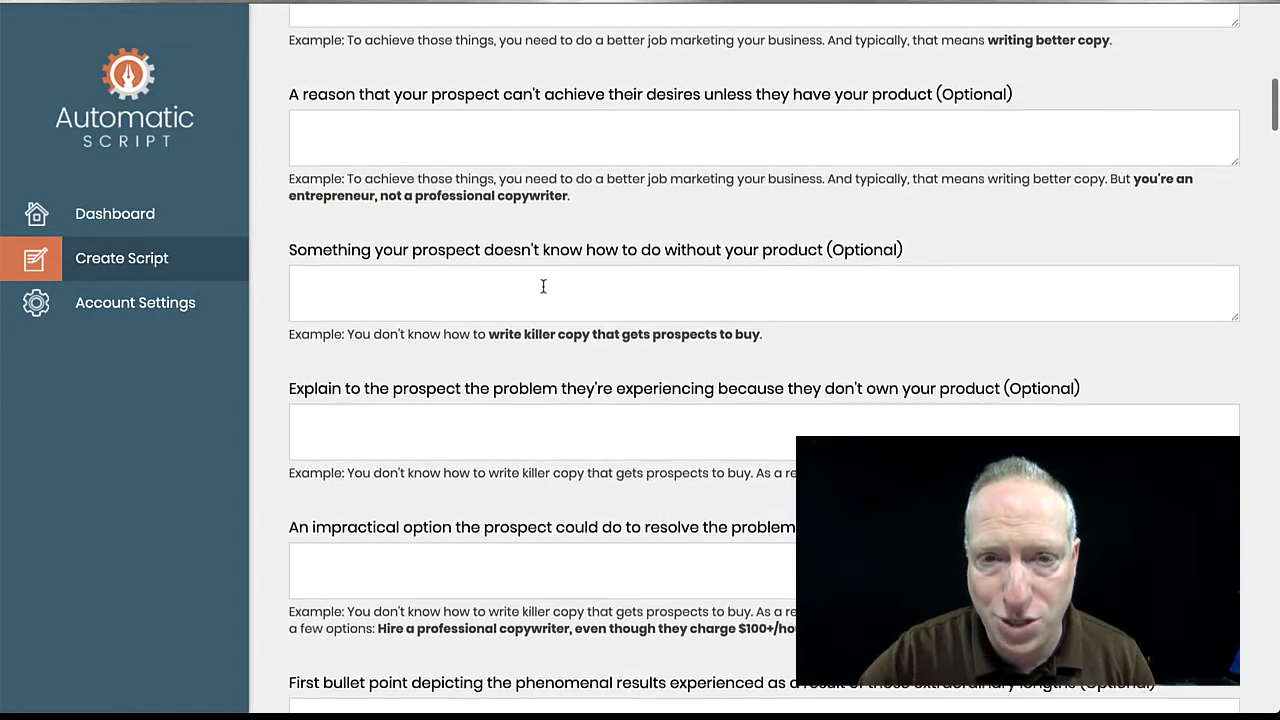
pyautogui.scroll(1, 543, 287)
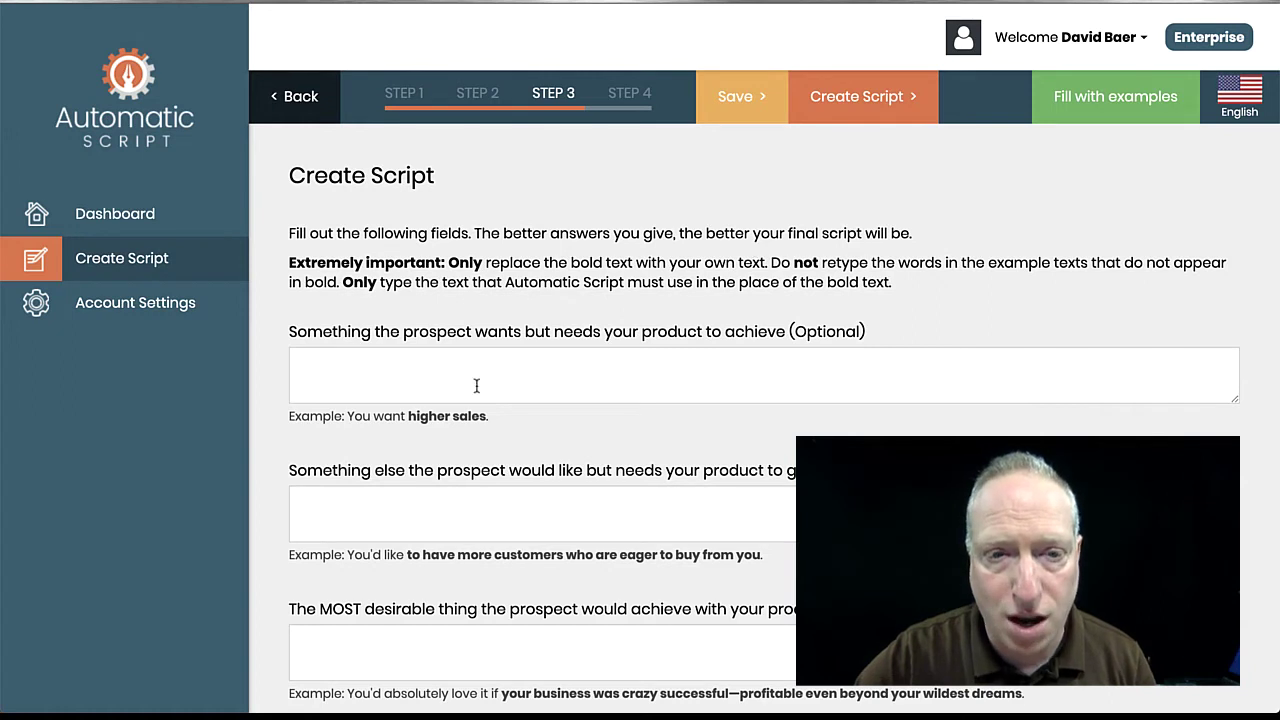
# - Fill in all the questionnaire fields with the supplied example answers
pyautogui.moveTo(409, 416); pyautogui.dragTo(487, 417)
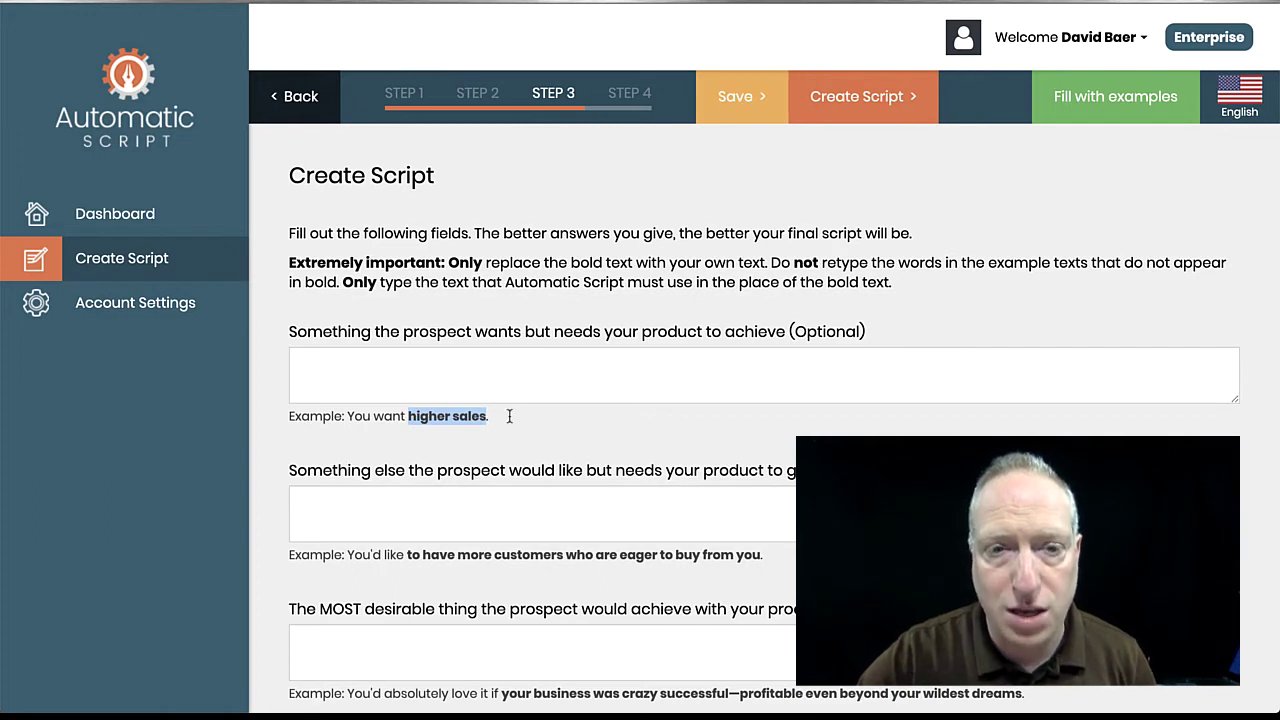
pyautogui.click(391, 377)
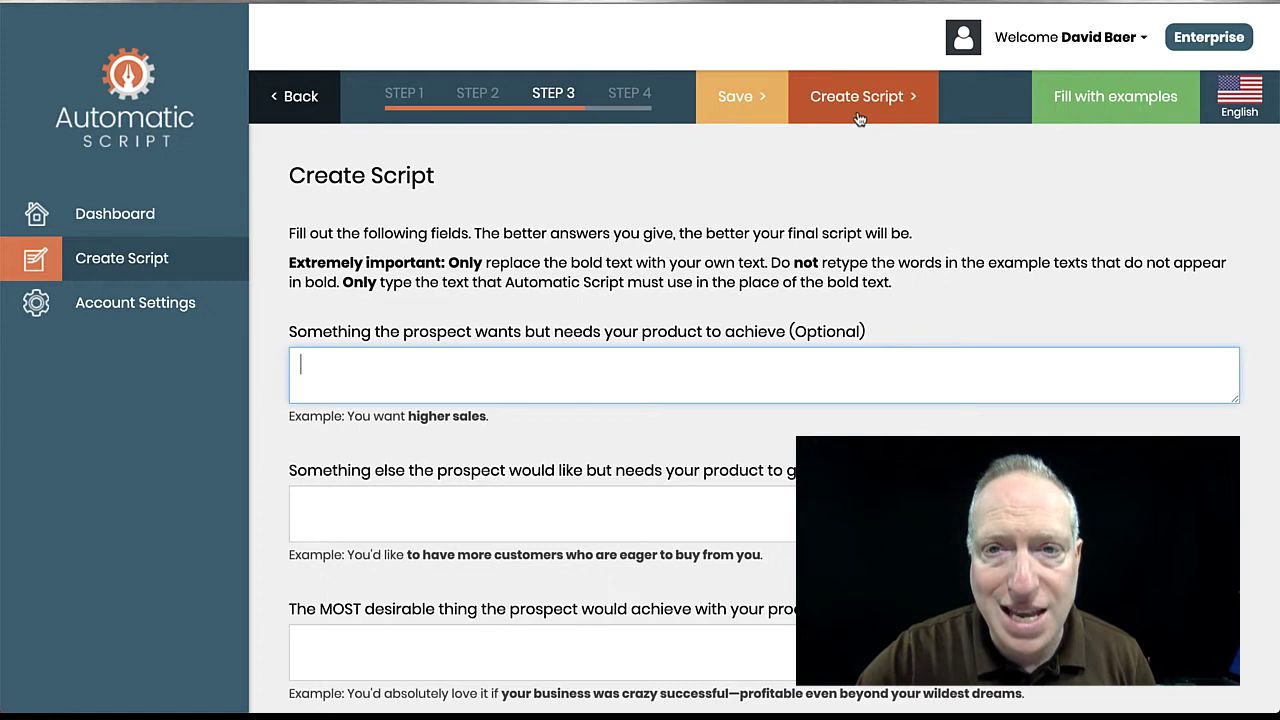
pyautogui.click(1106, 108)
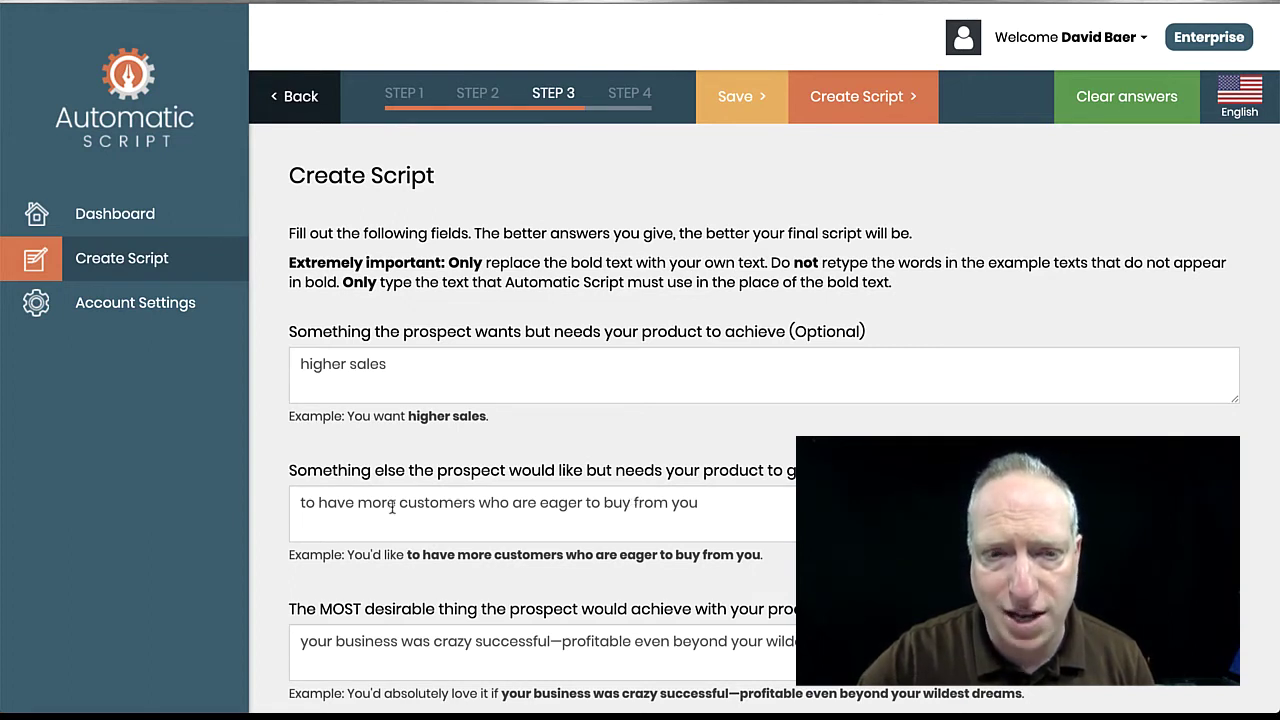
# - Review the filled-in answers throughout the questionnaire and generate the script from them
pyautogui.click(391, 375)
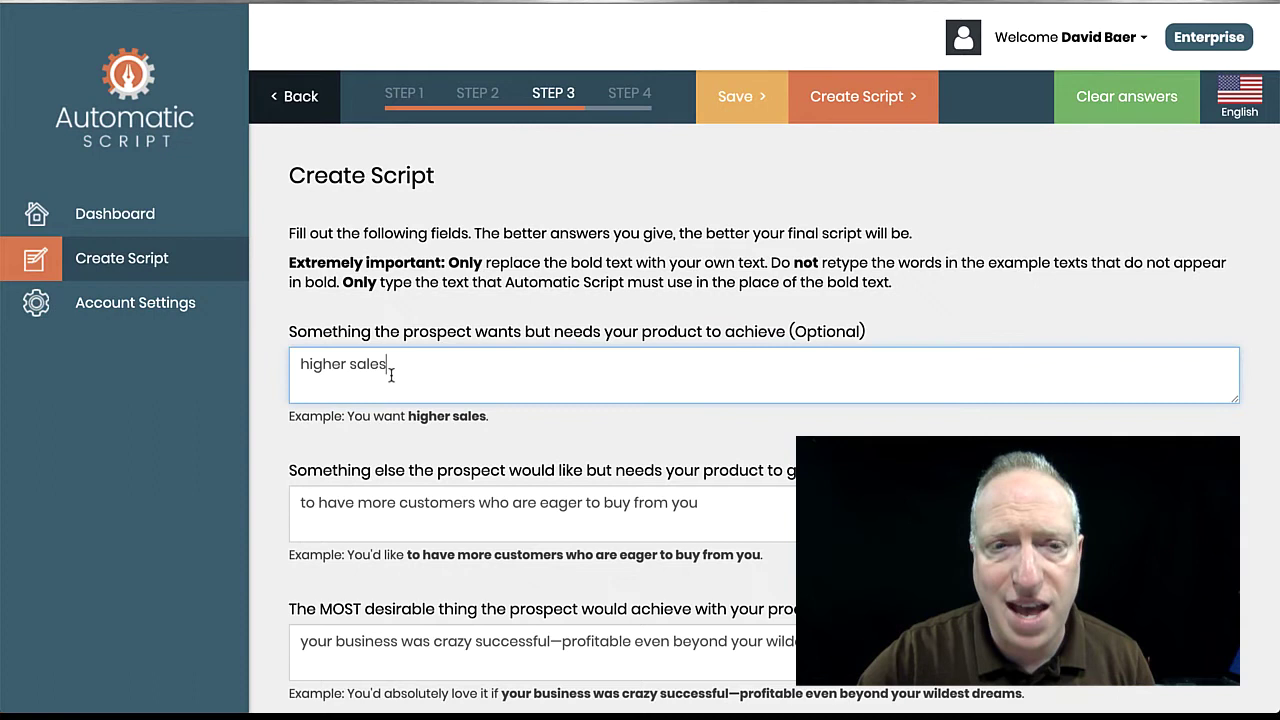
pyautogui.moveTo(391, 375); pyautogui.dragTo(276, 371)
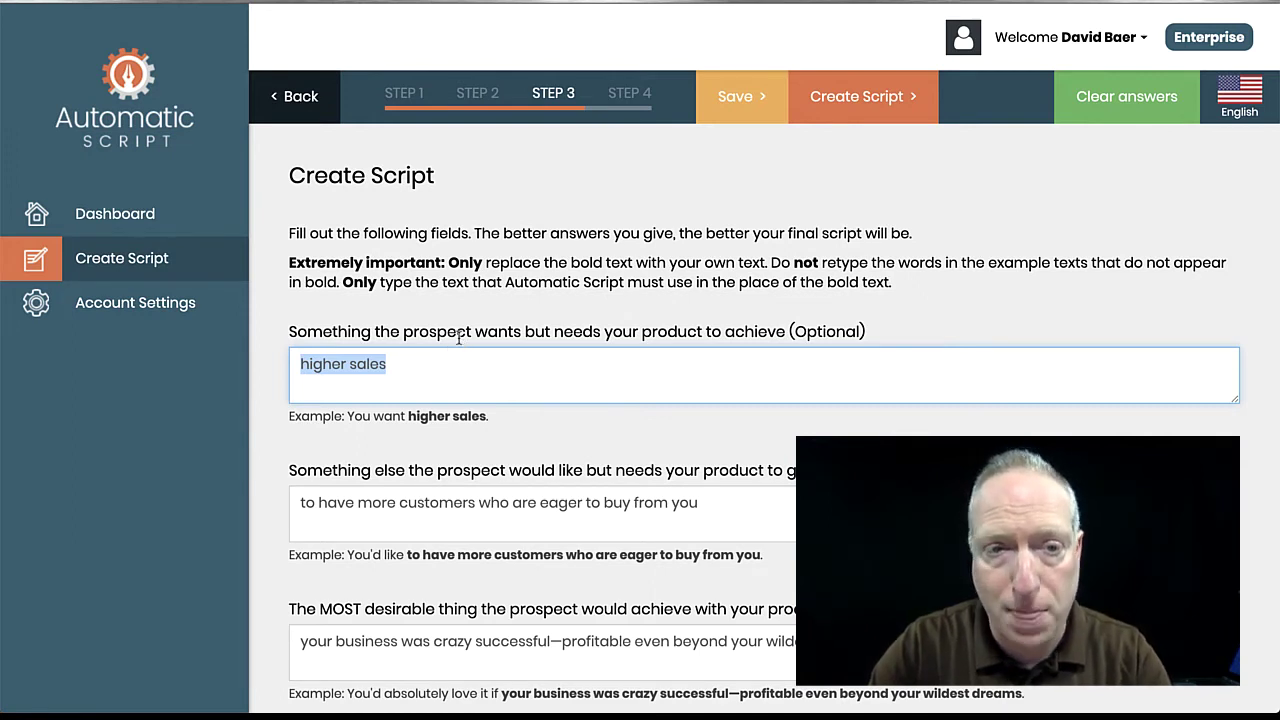
pyautogui.scroll(-3, 452, 553)
pyautogui.scroll(-20, 452, 555)
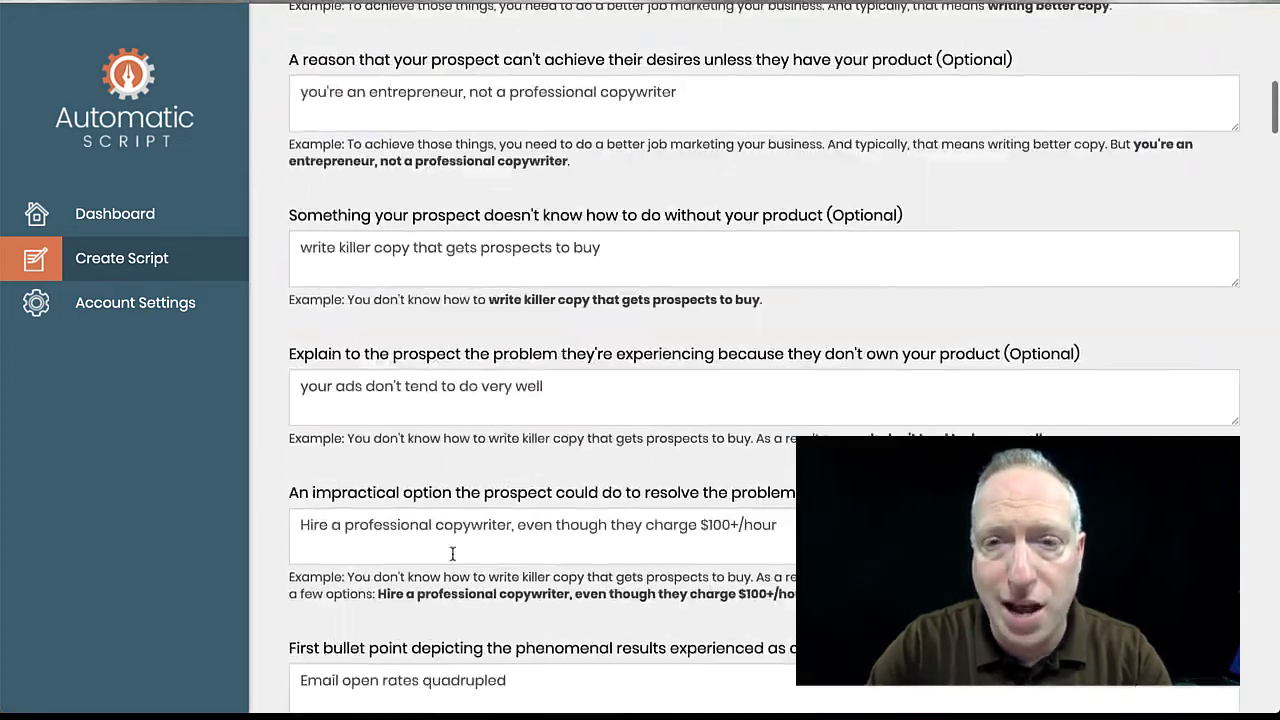
pyautogui.scroll(-20, 452, 558)
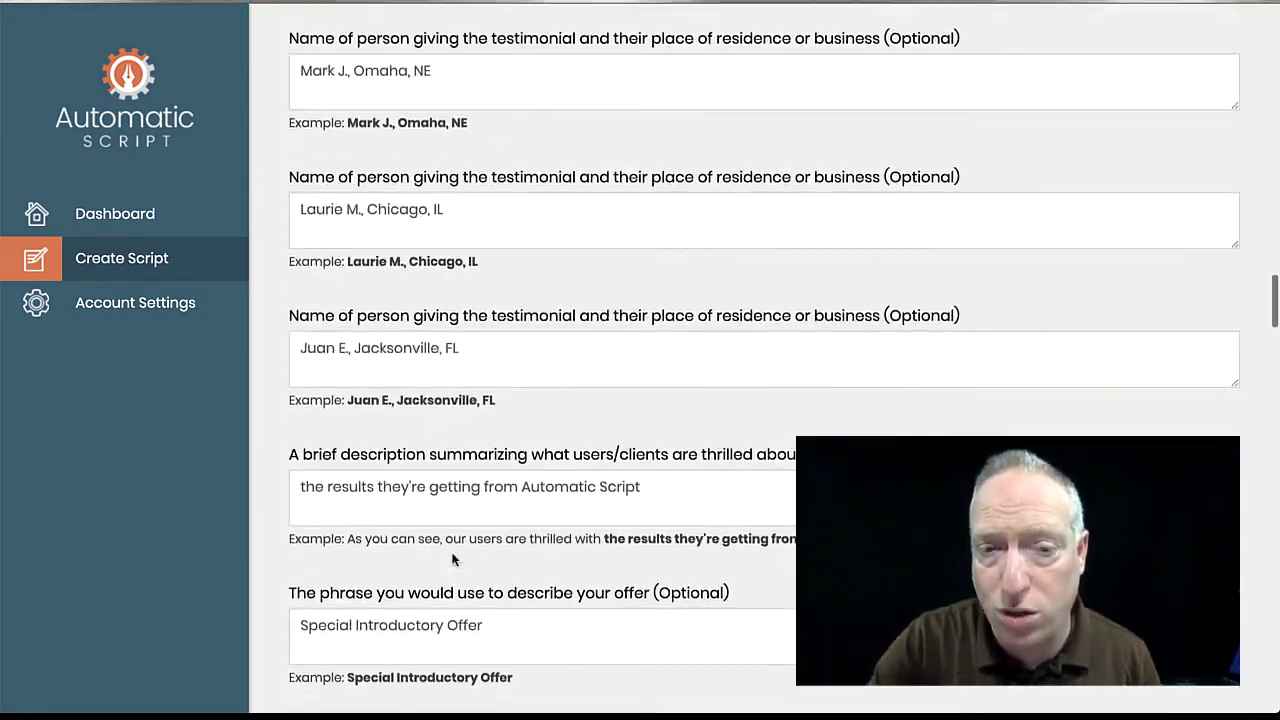
pyautogui.scroll(-20, 452, 555)
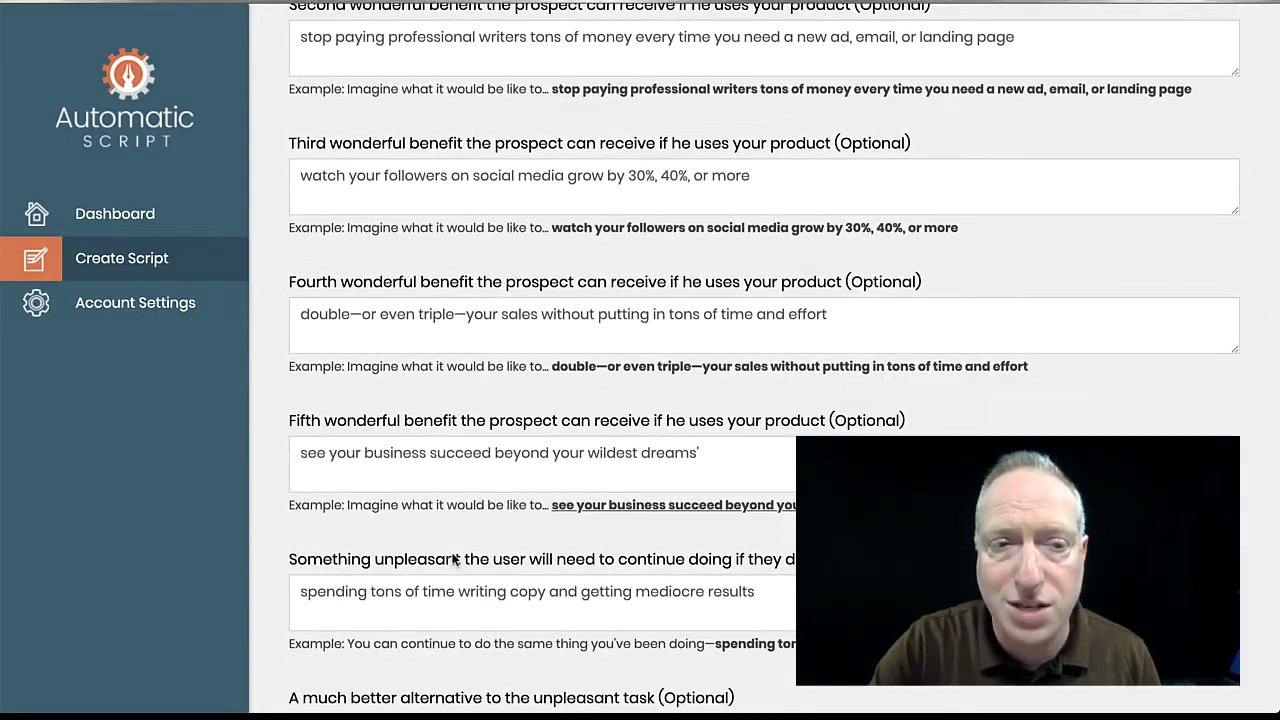
pyautogui.scroll(20, 455, 560)
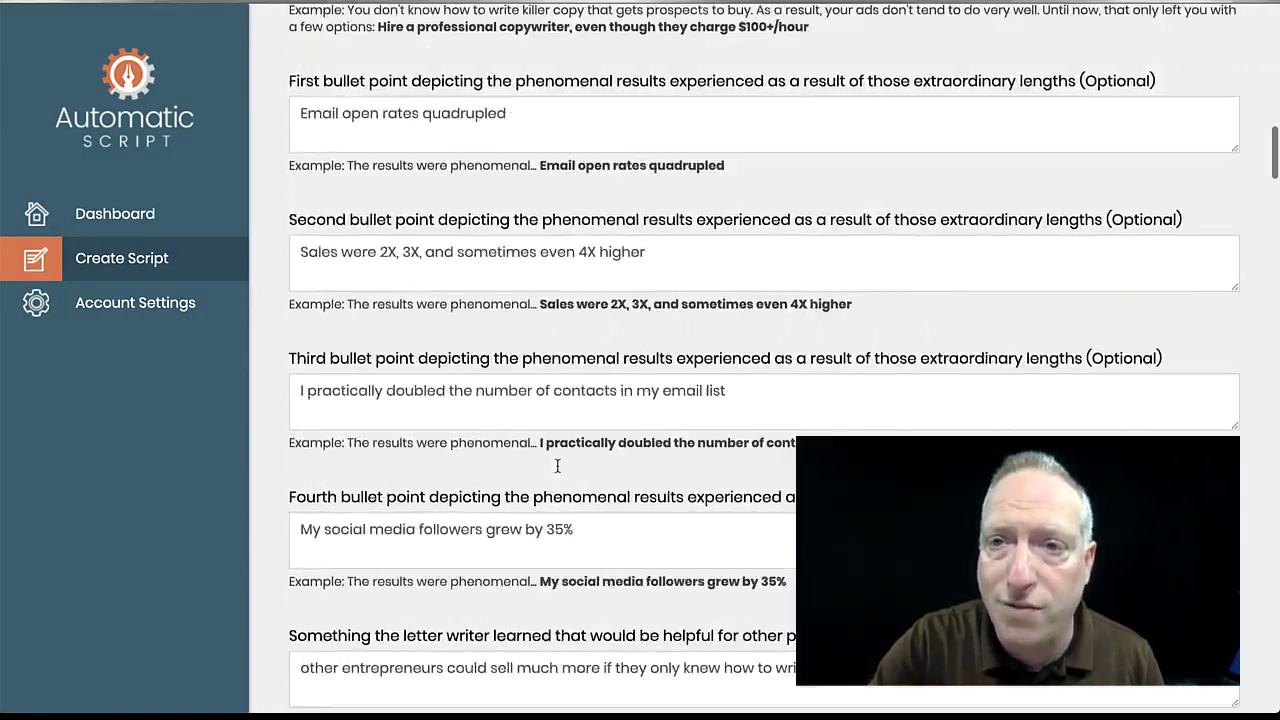
pyautogui.scroll(9, 710, 383)
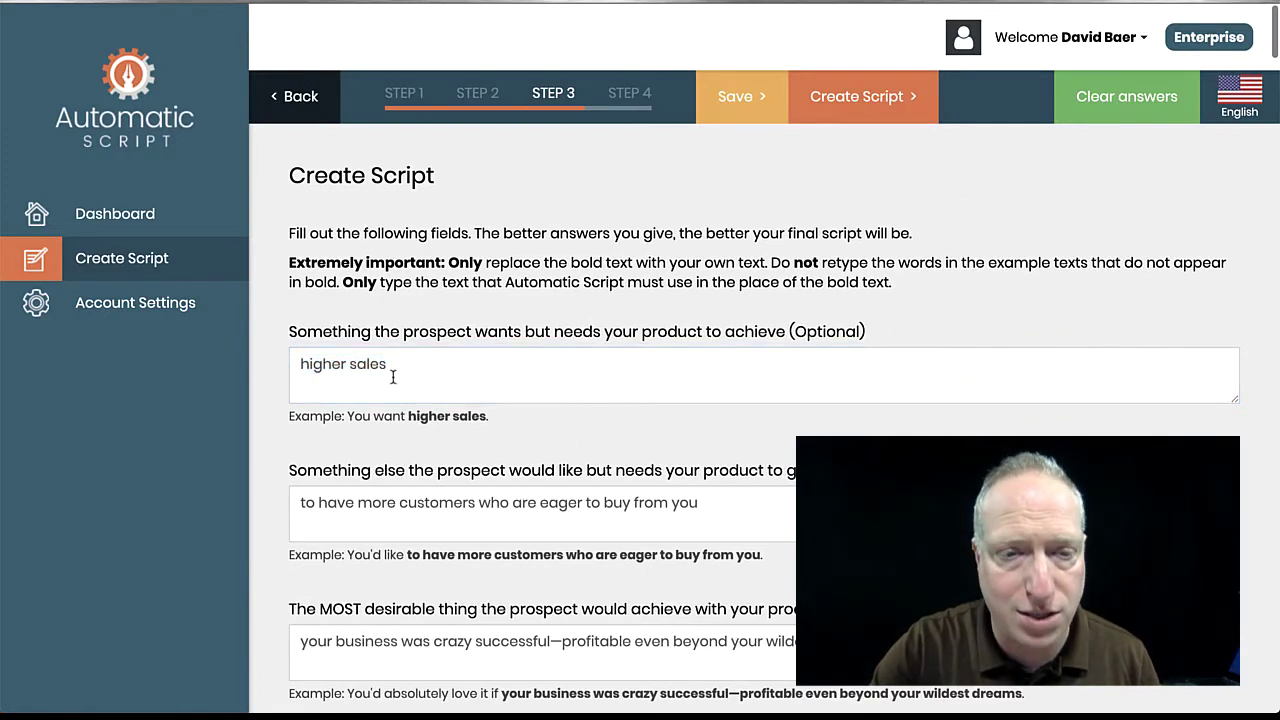
pyautogui.click(846, 104)
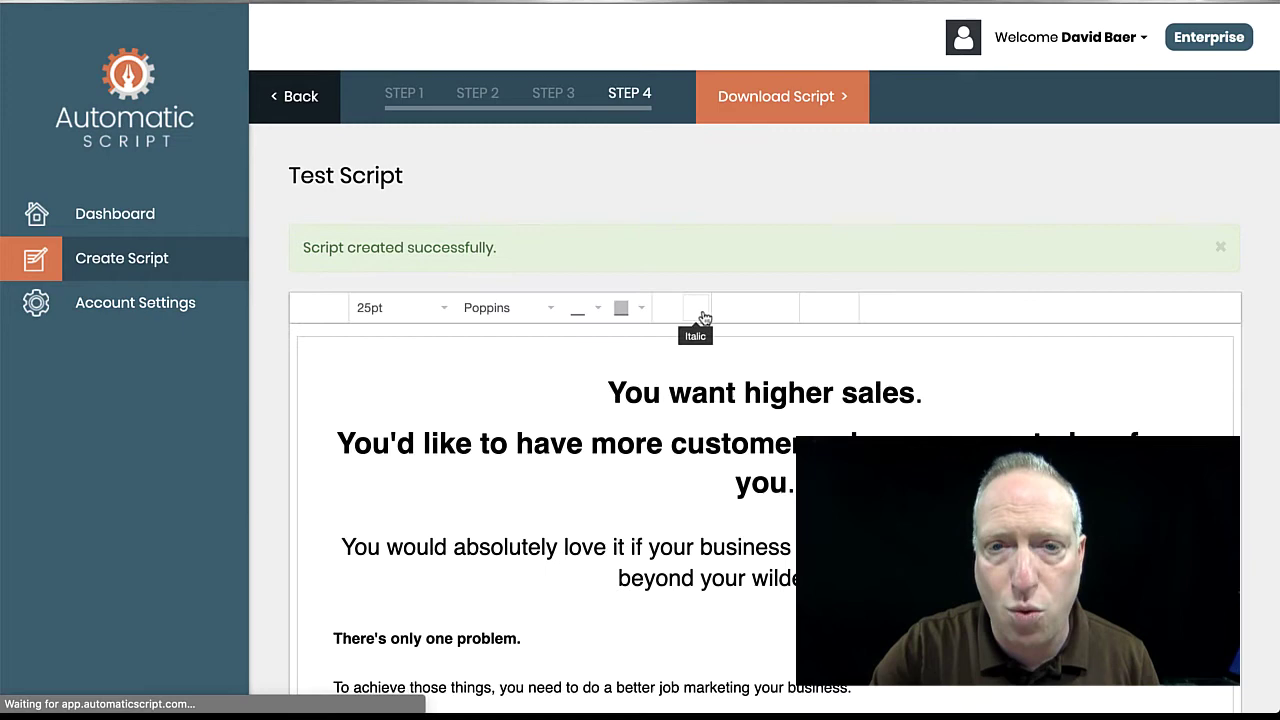
# - Select the entire text of the generated sales letter in the editor and clear the selection again
pyautogui.scroll(-4, 777, 360)
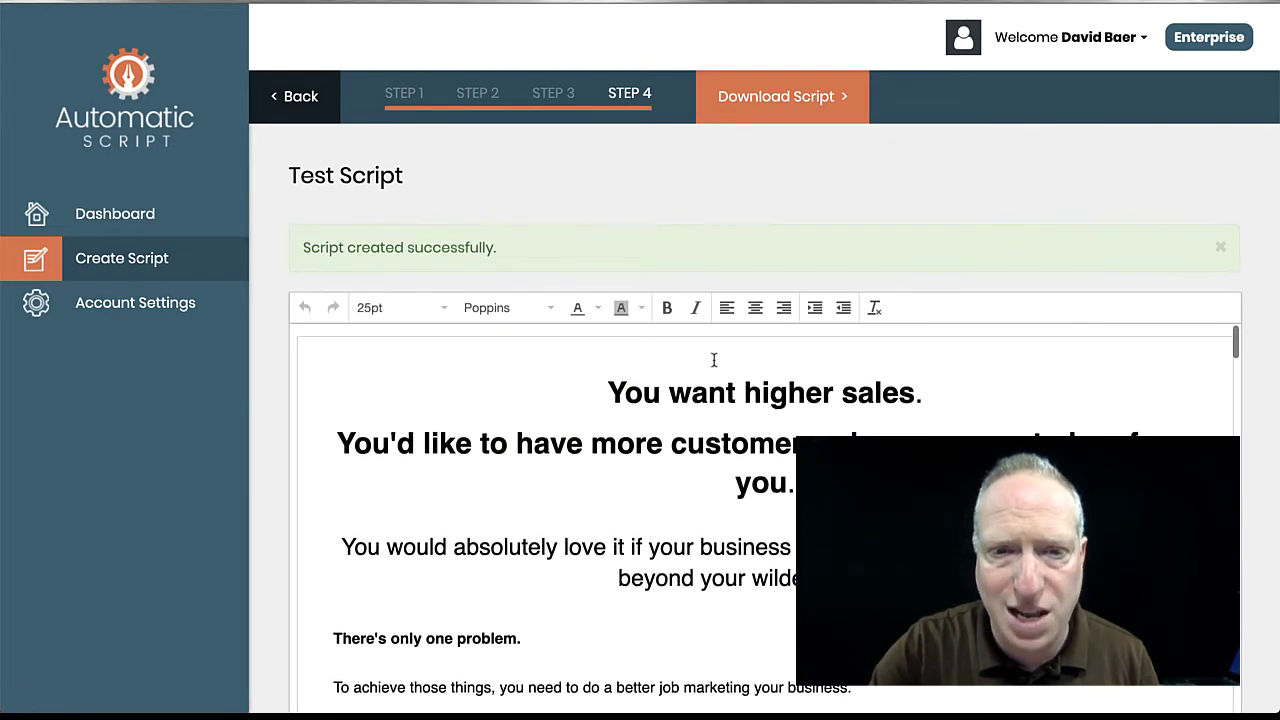
pyautogui.click(592, 383)
pyautogui.hotkey('ctrl', 'a')
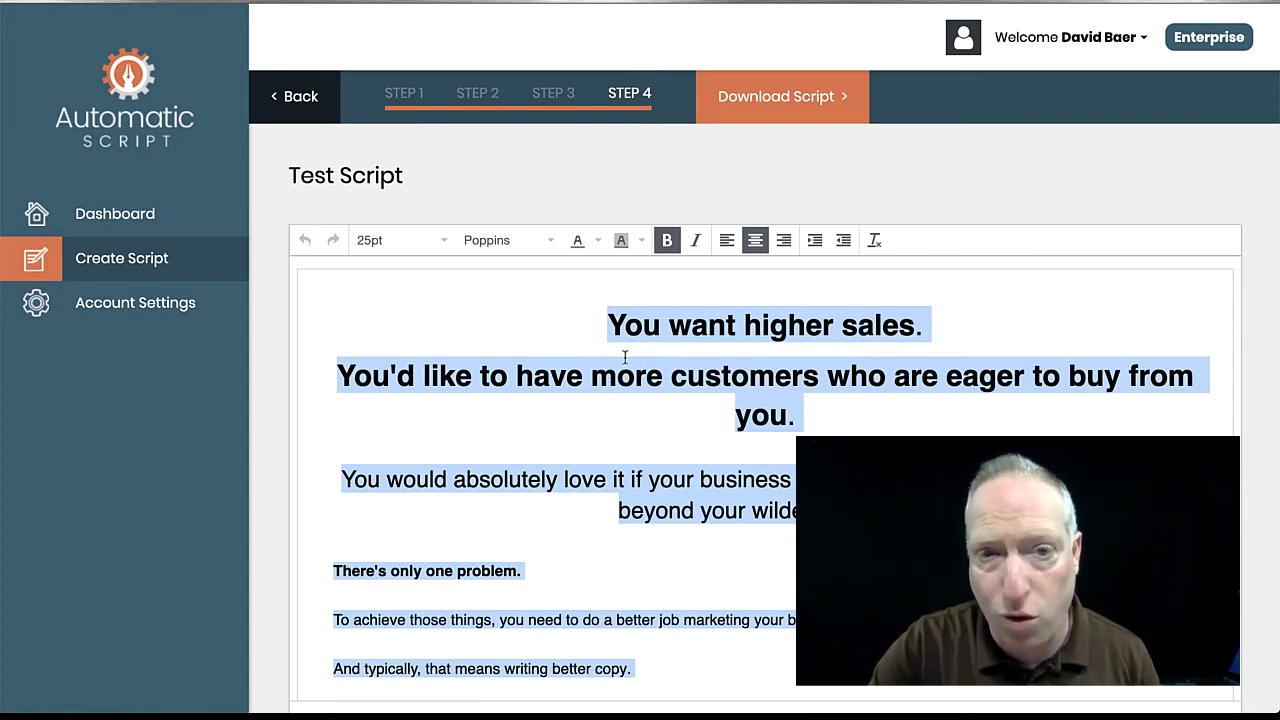
pyautogui.click(554, 354)
# - Read through the generated sales letter, from its opening problem statement and numbered options to the results list, and return toward its headline
pyautogui.scroll(-3, 497, 434)
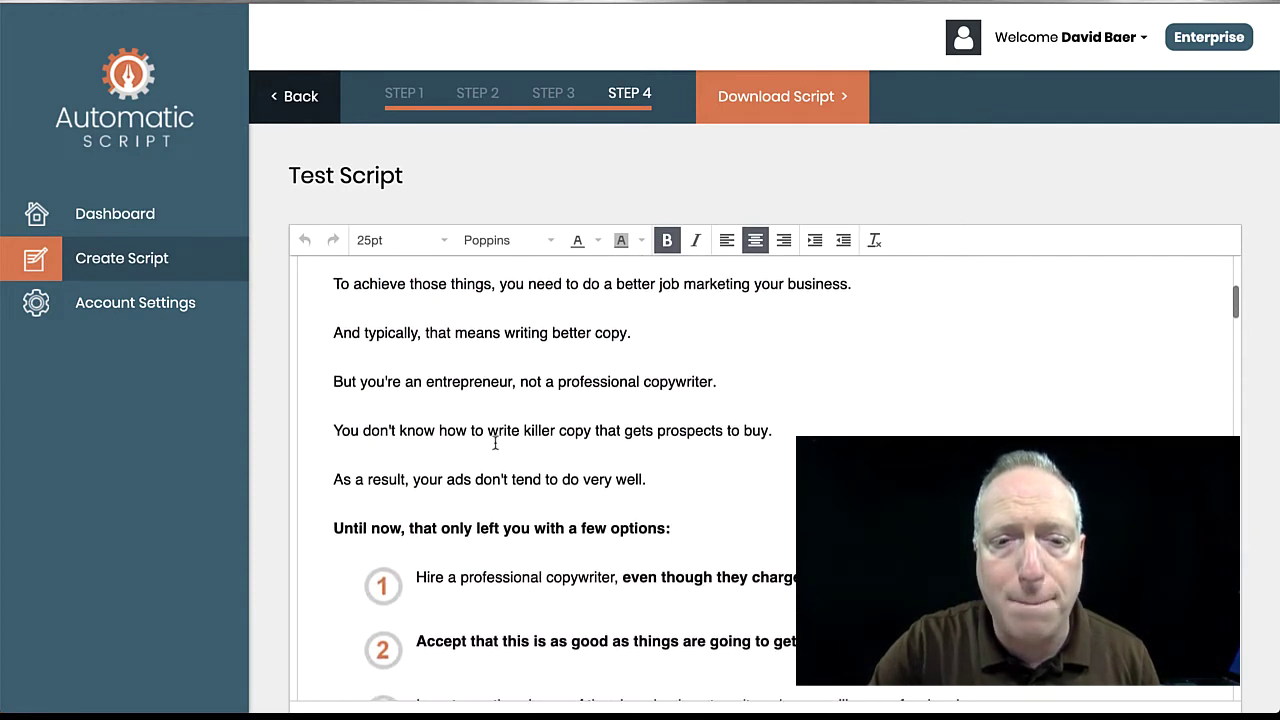
pyautogui.scroll(-2, 495, 443)
pyautogui.scroll(2, 495, 464)
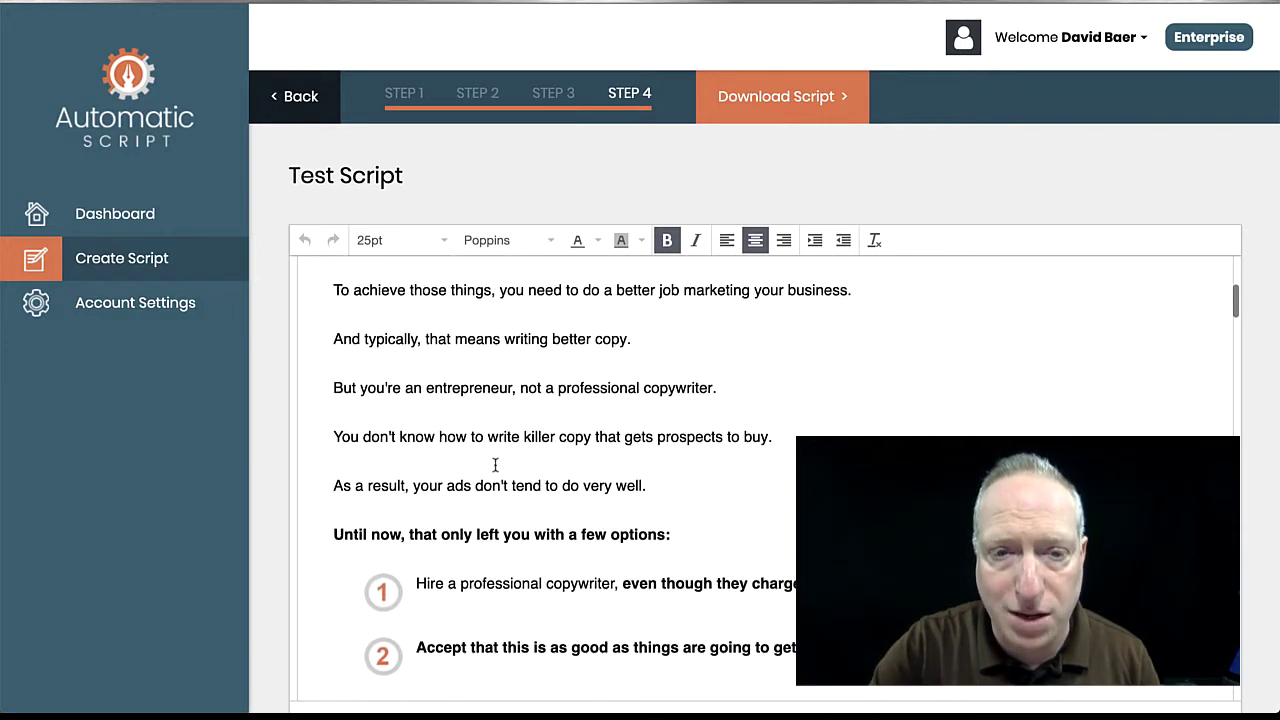
pyautogui.scroll(-1, 344, 553)
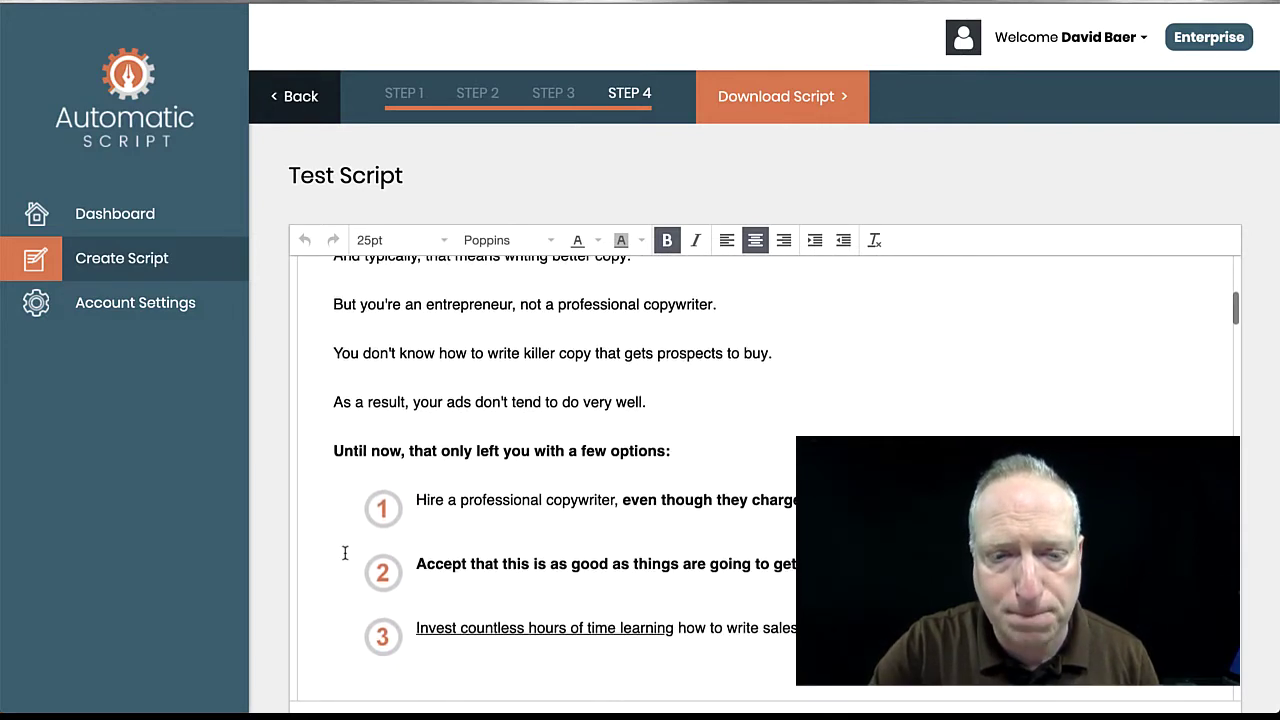
pyautogui.scroll(-3, 344, 553)
pyautogui.scroll(-2, 484, 555)
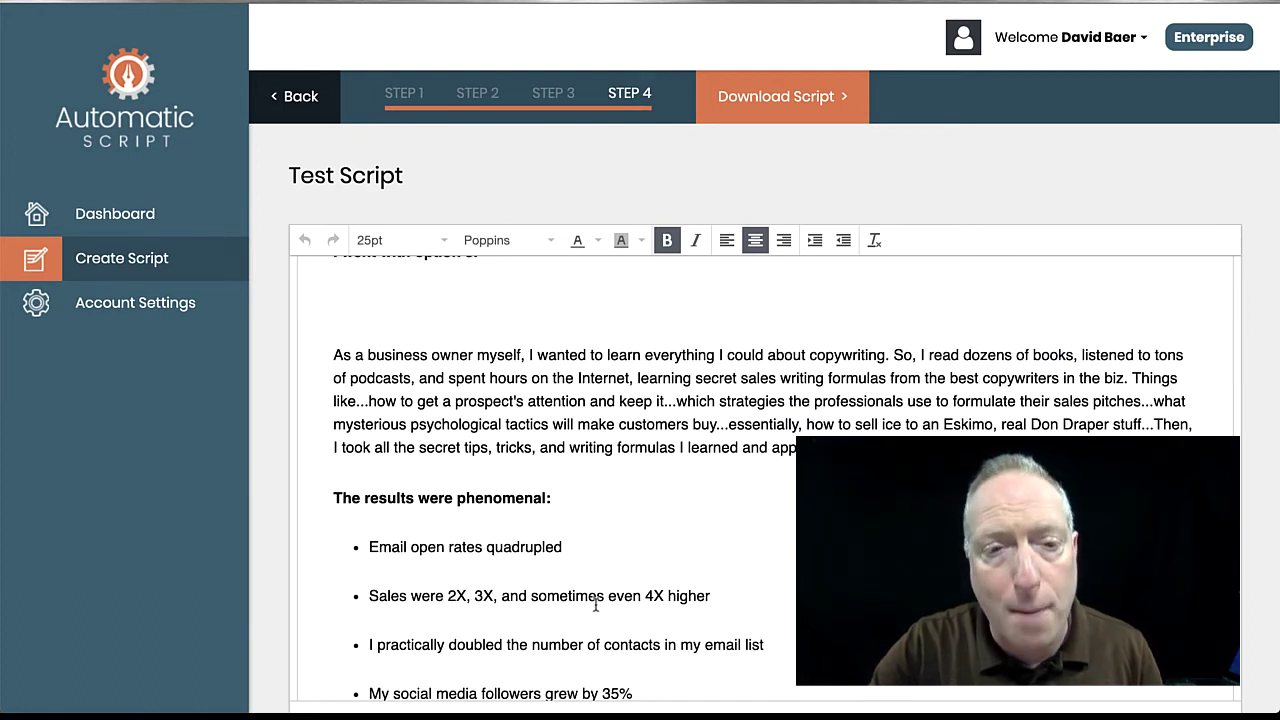
pyautogui.scroll(1, 596, 604)
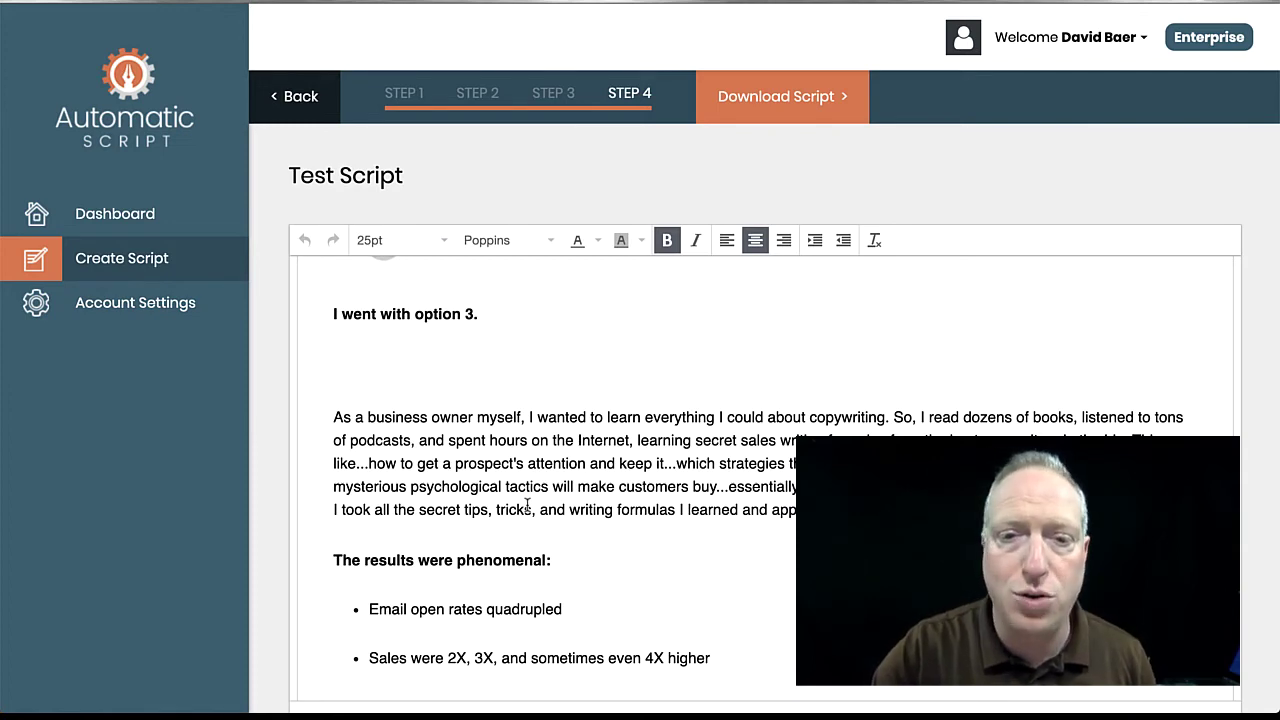
pyautogui.scroll(10, 527, 507)
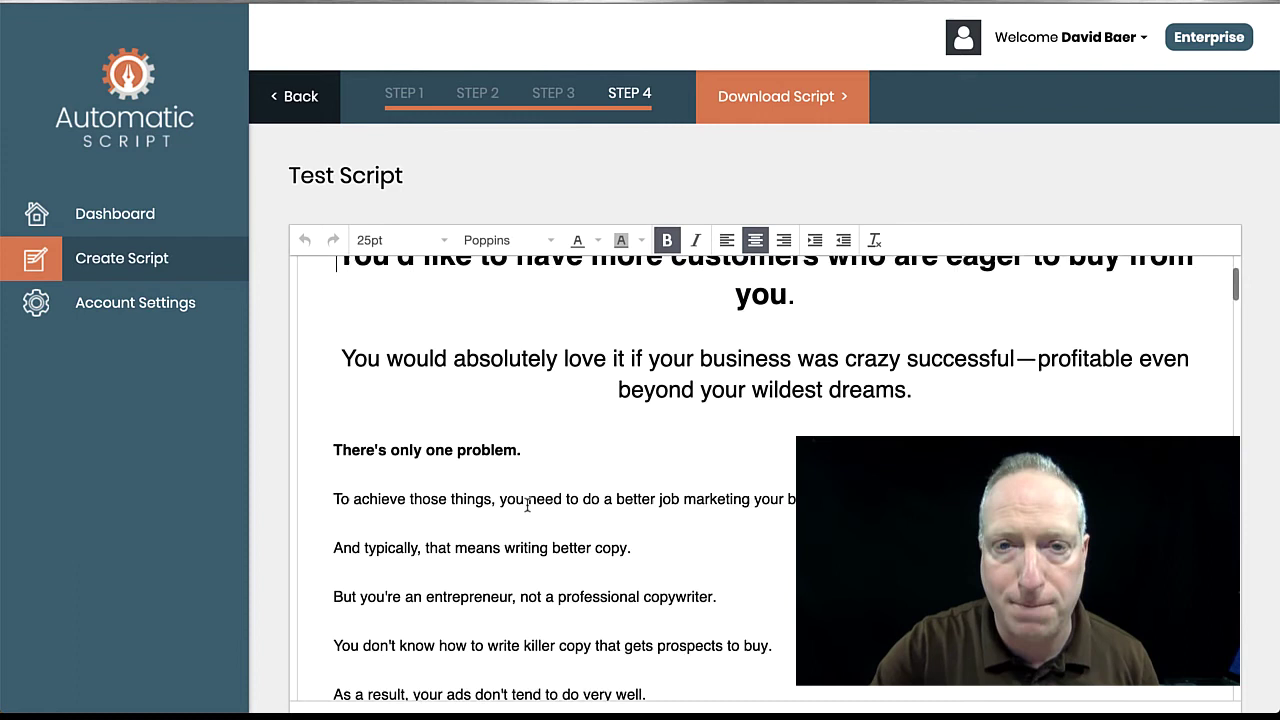